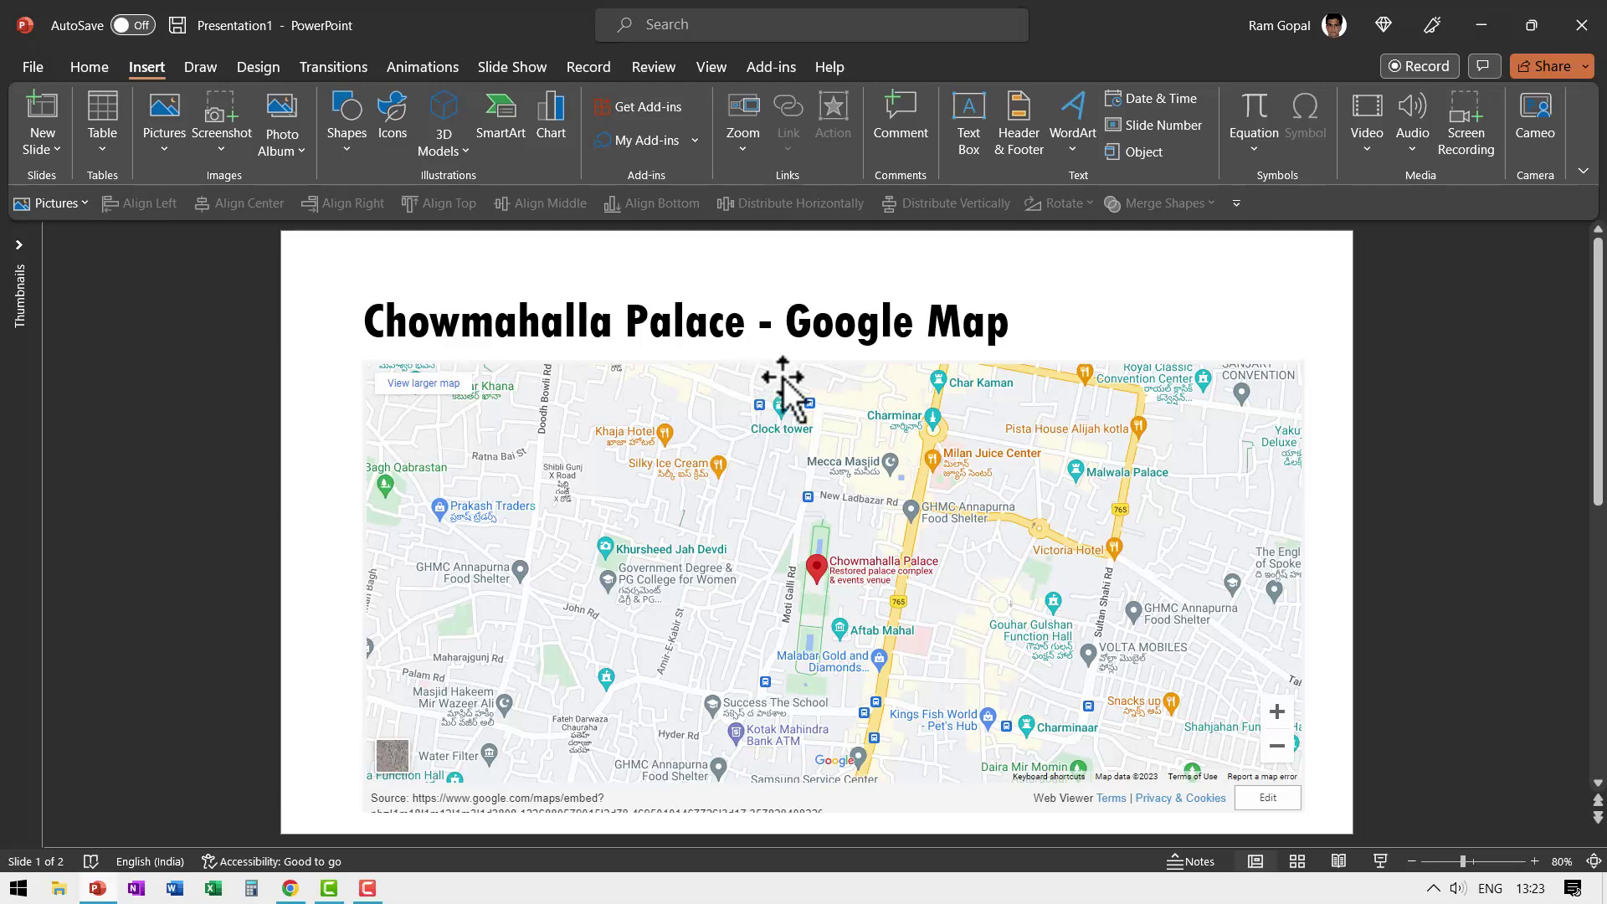
Pan the embedded Google Map until the Chowmahalla Palace pin sits near the centre
drag(978, 541, 865, 454)
drag(1016, 638, 582, 545)
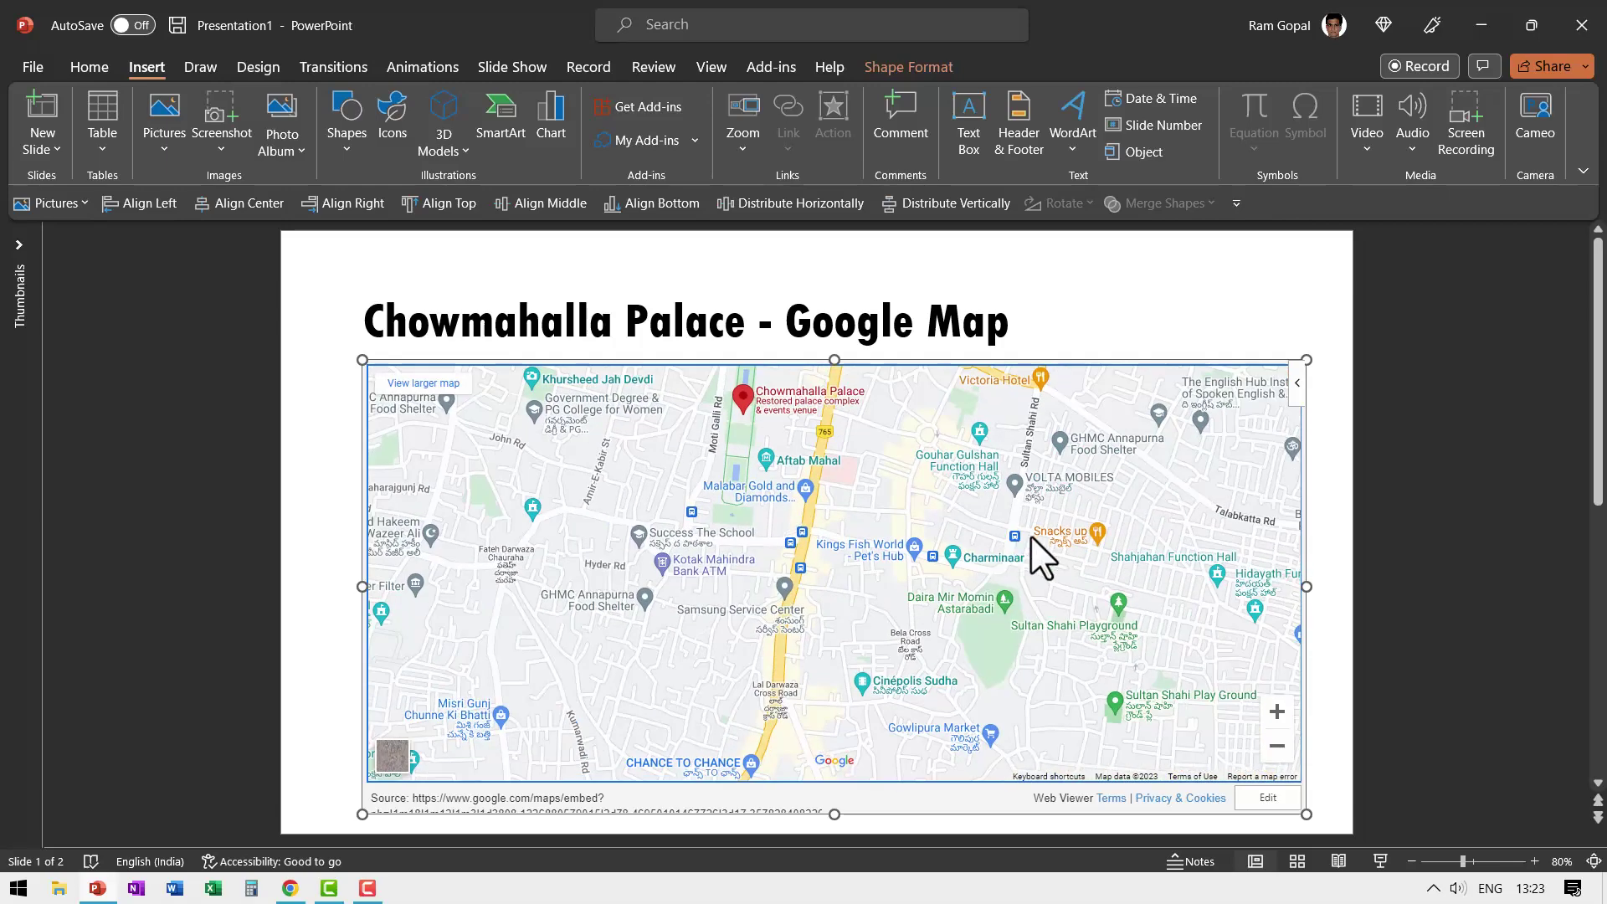
drag(965, 499, 1078, 560)
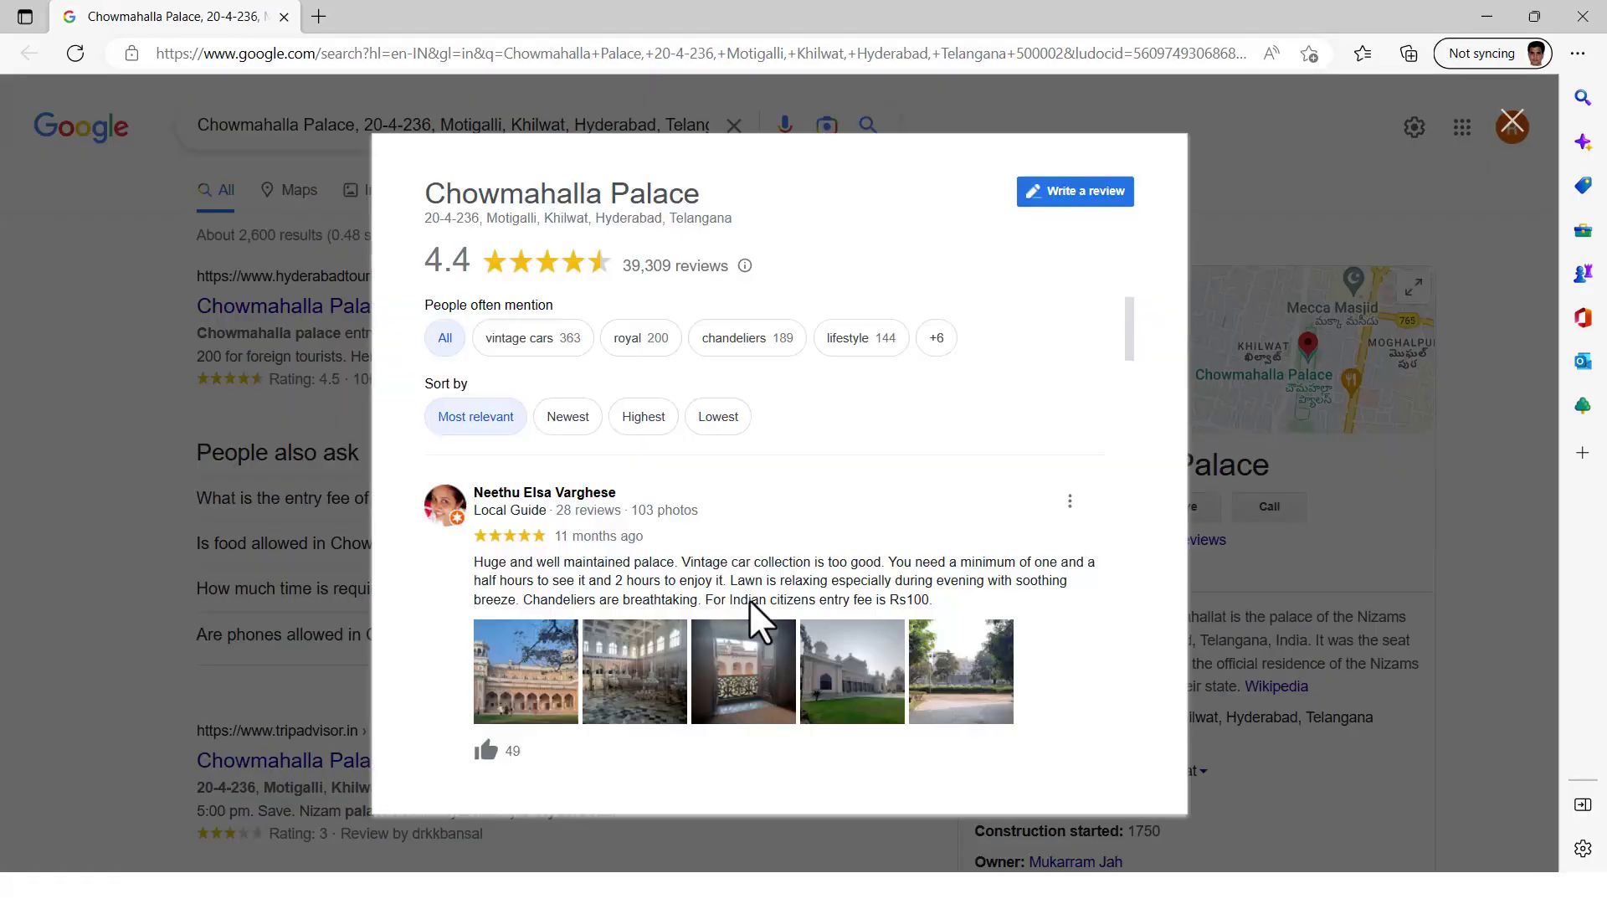
scroll(829, 553, down, 5)
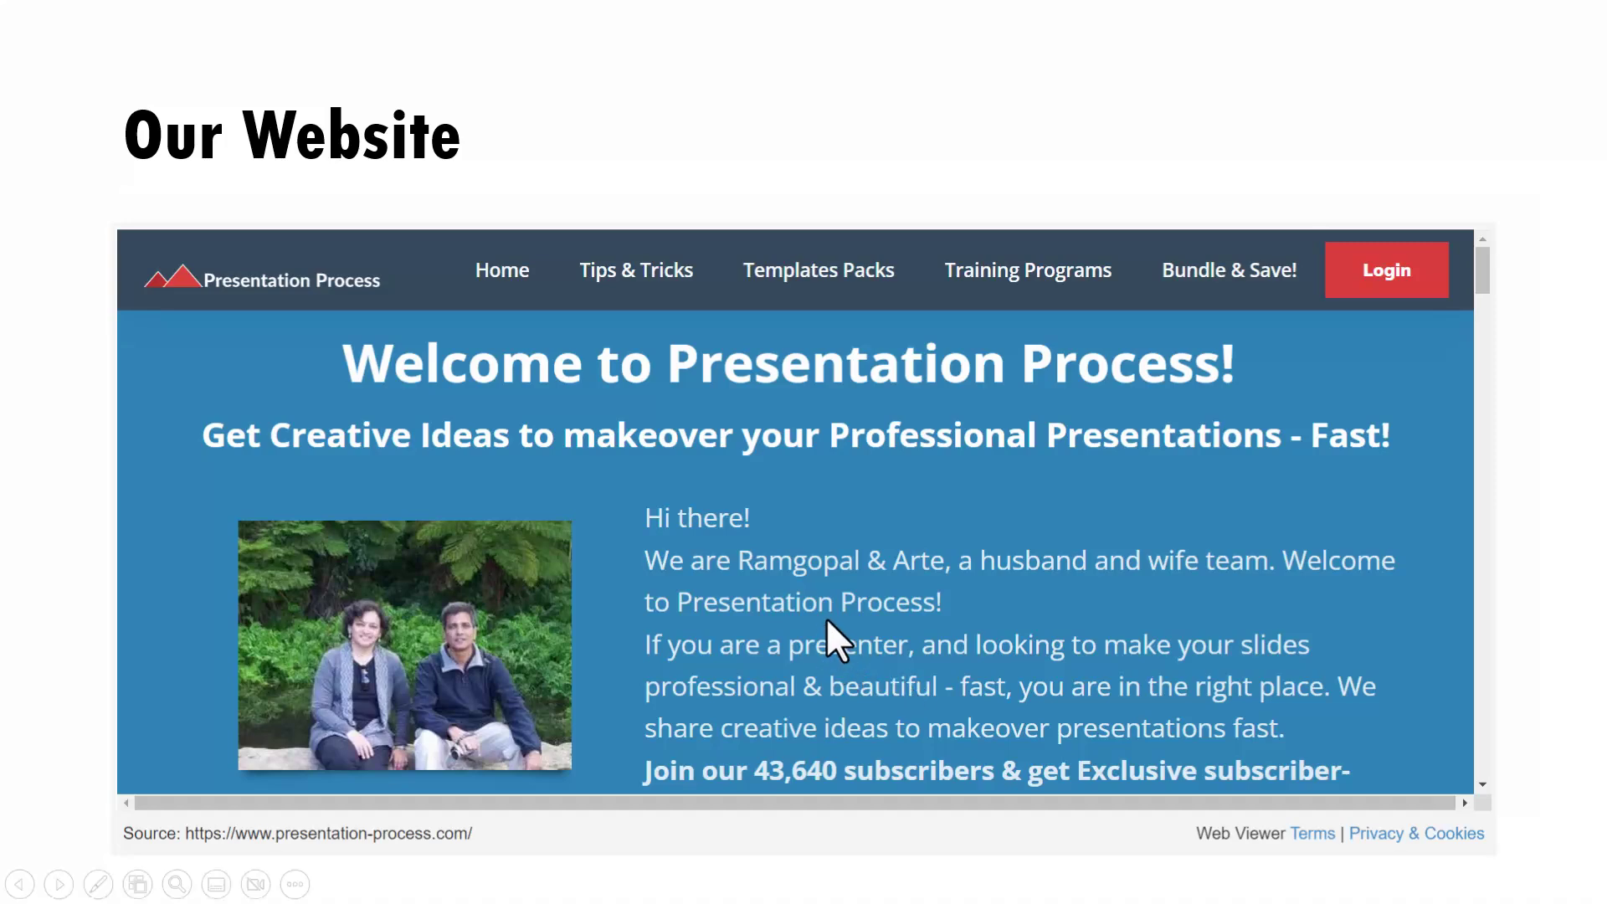
Scroll the embedded Presentation Process website during the slide show
drag(1484, 283, 1446, 278)
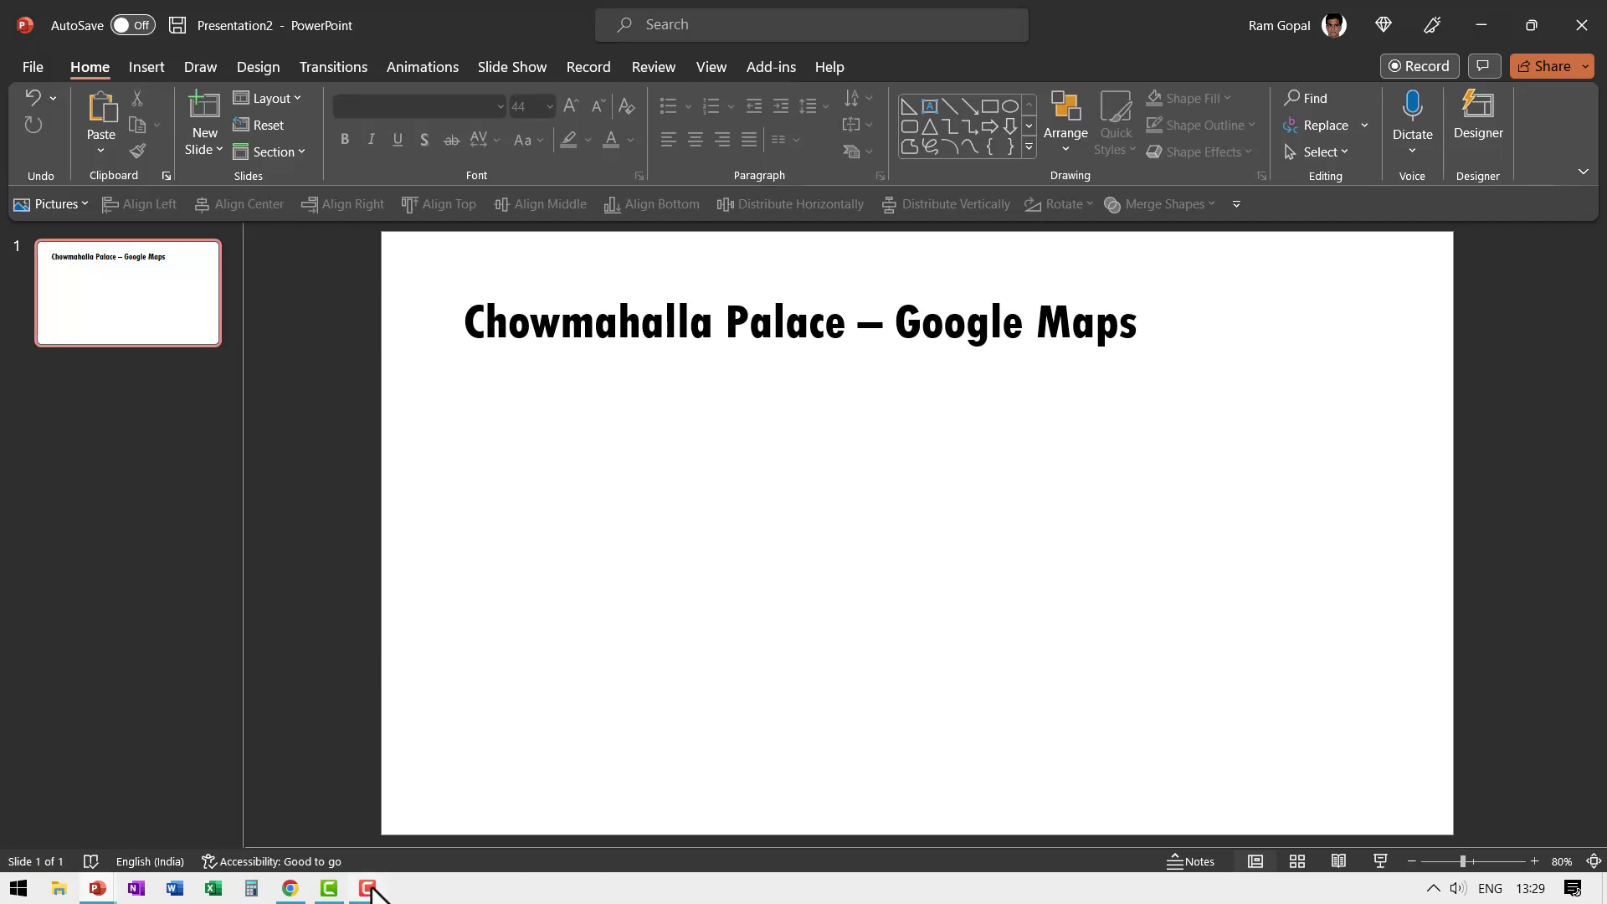
Copy the Chowmahalla Palace map's embed HTML from Google Maps' Share or embed map, then return to PowerPoint
click(291, 891)
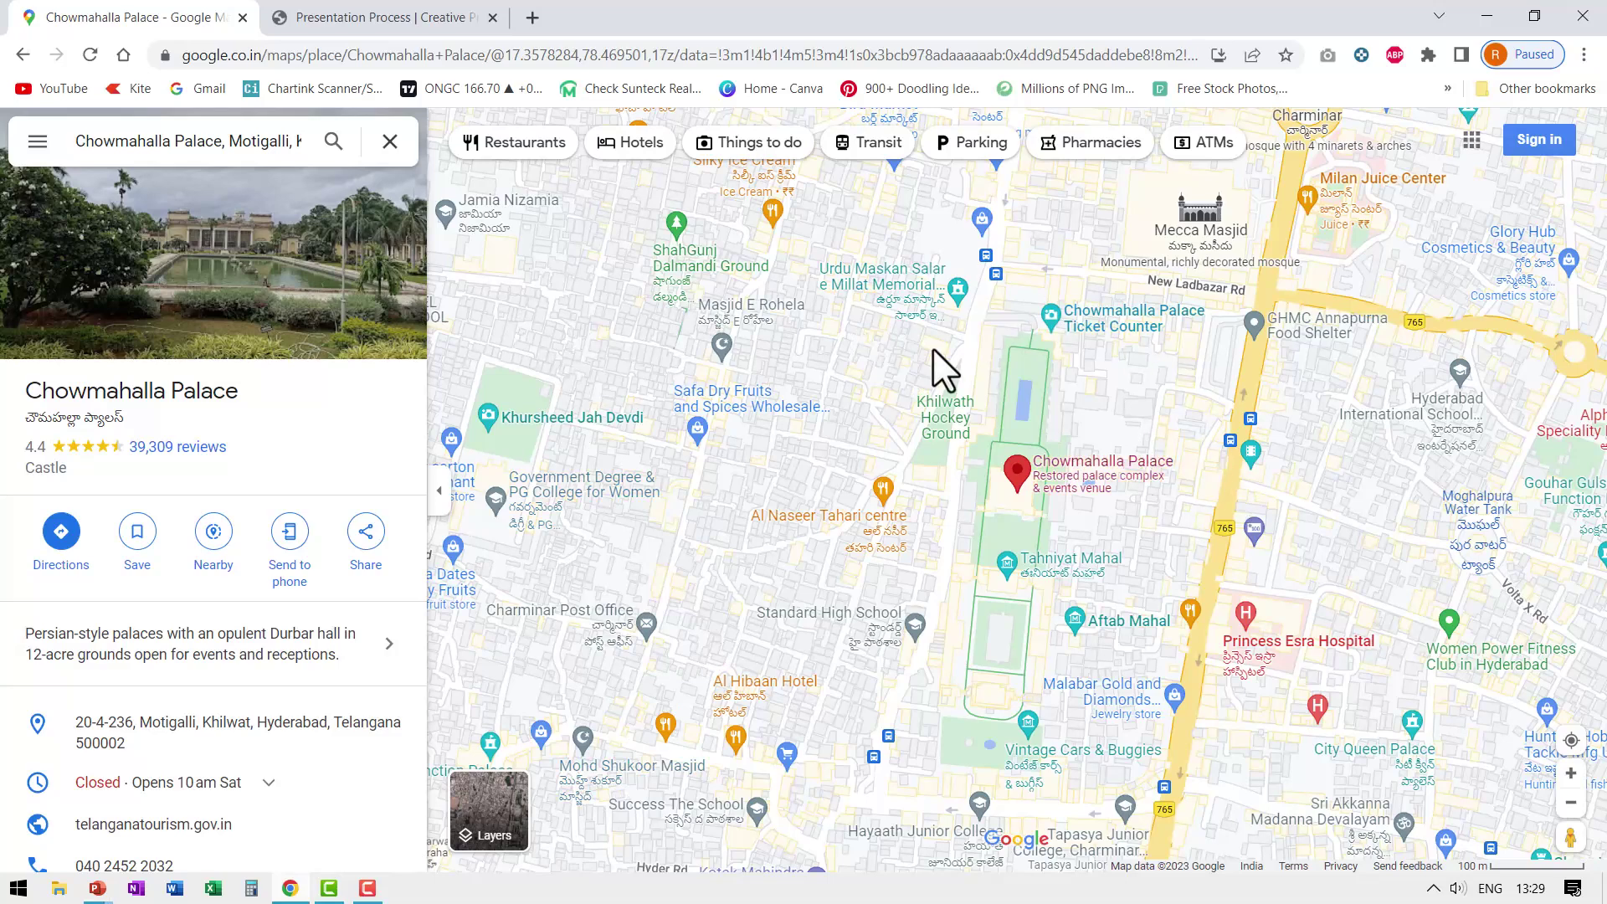
mouse_move(1163, 596)
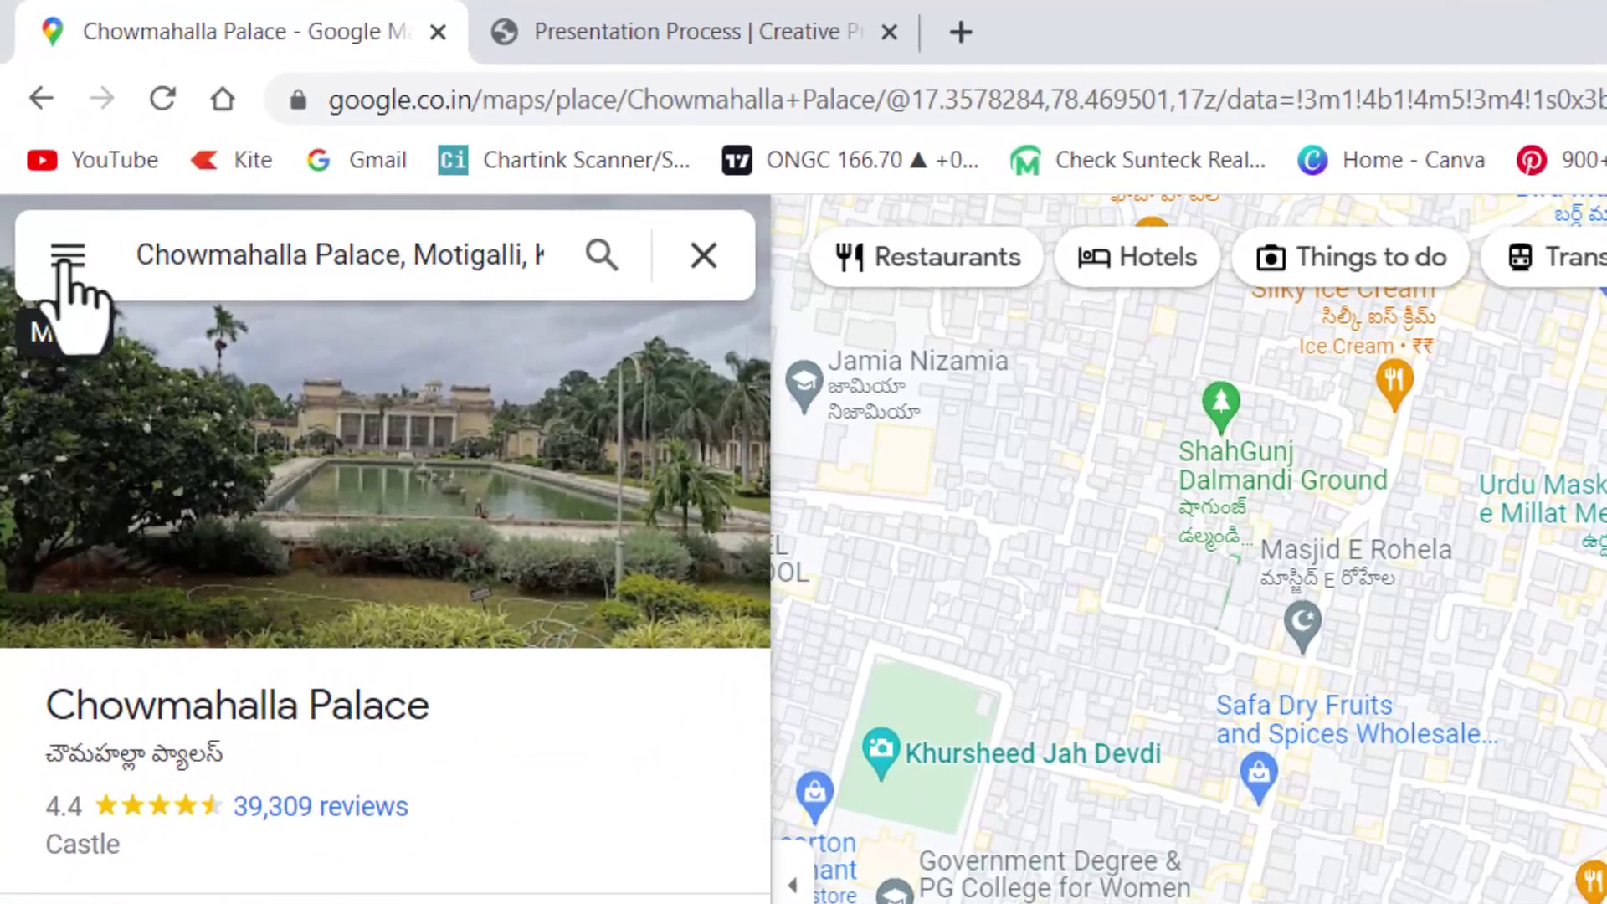
click(66, 256)
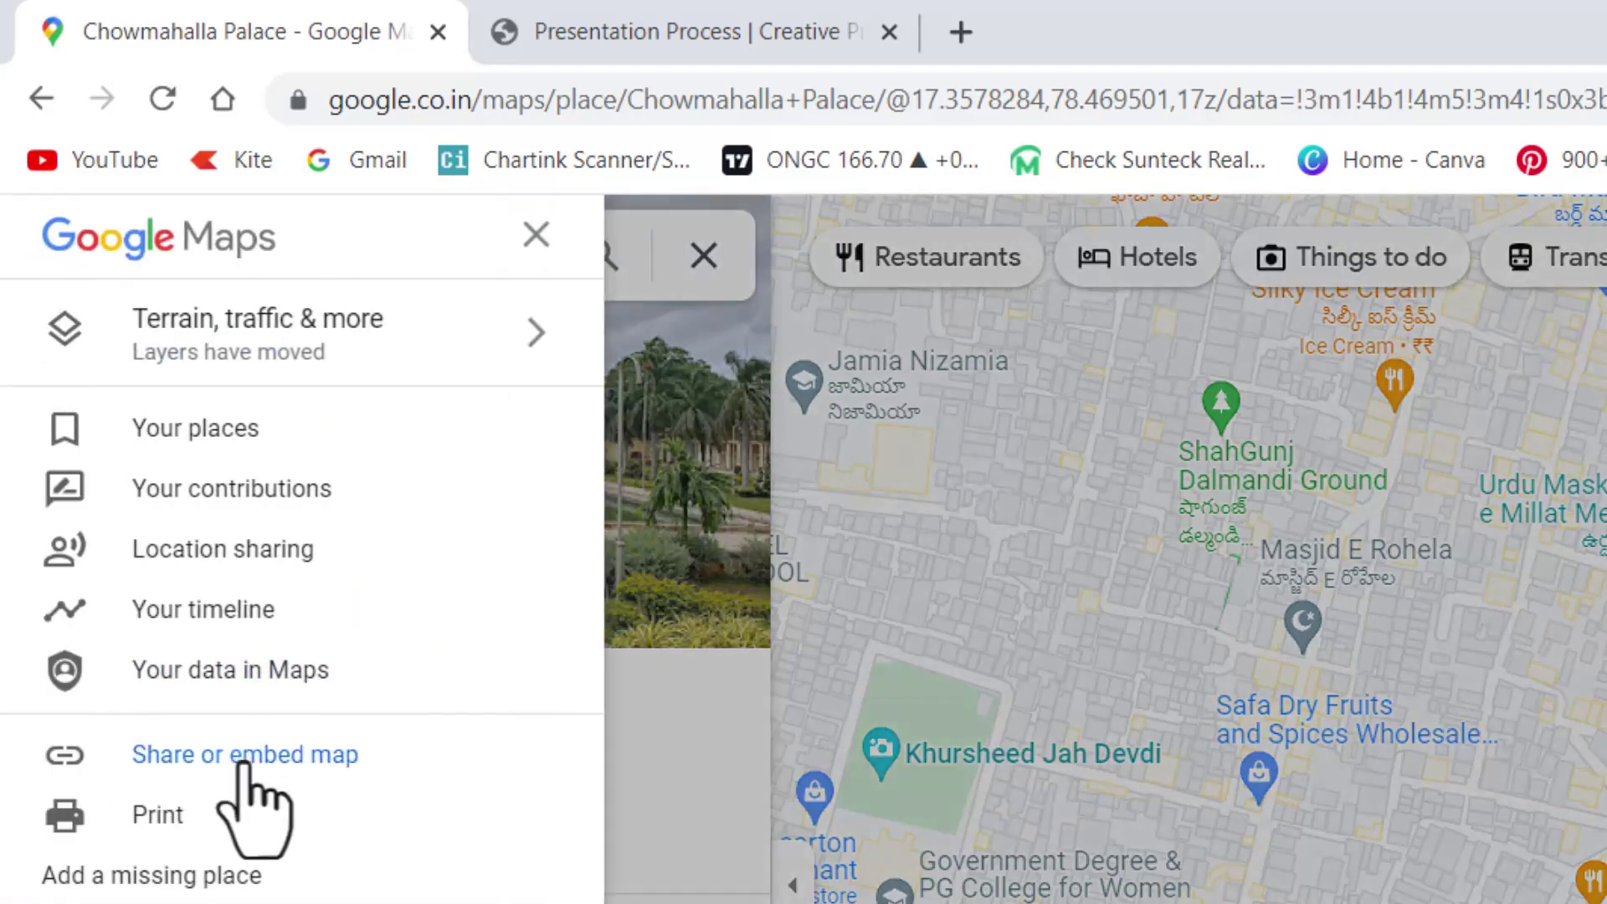
click(299, 763)
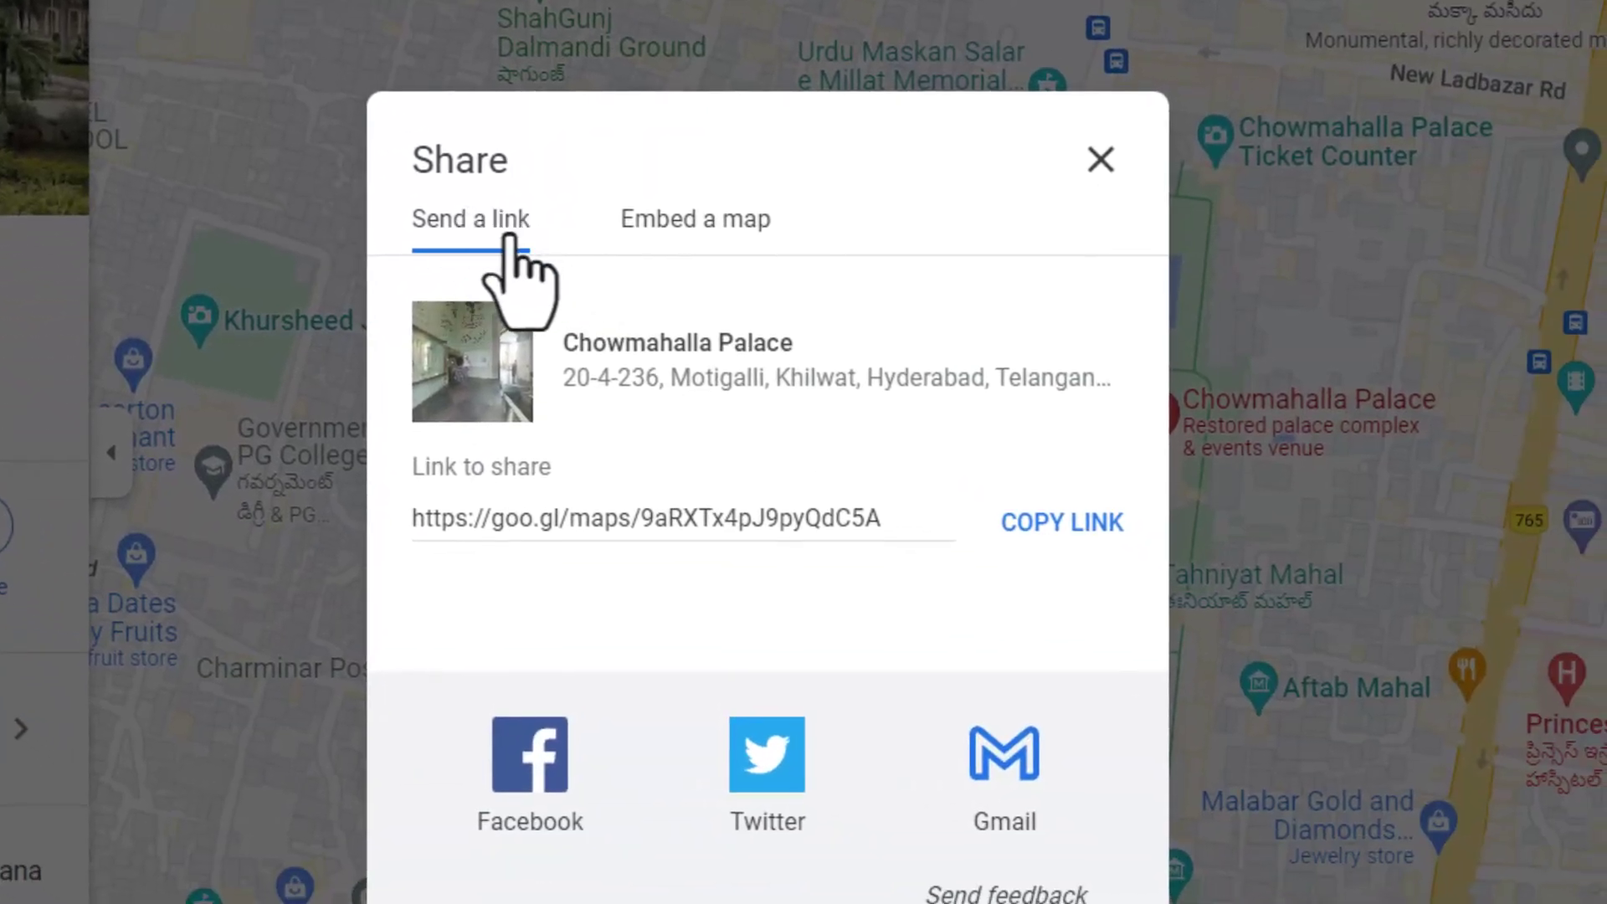
click(678, 233)
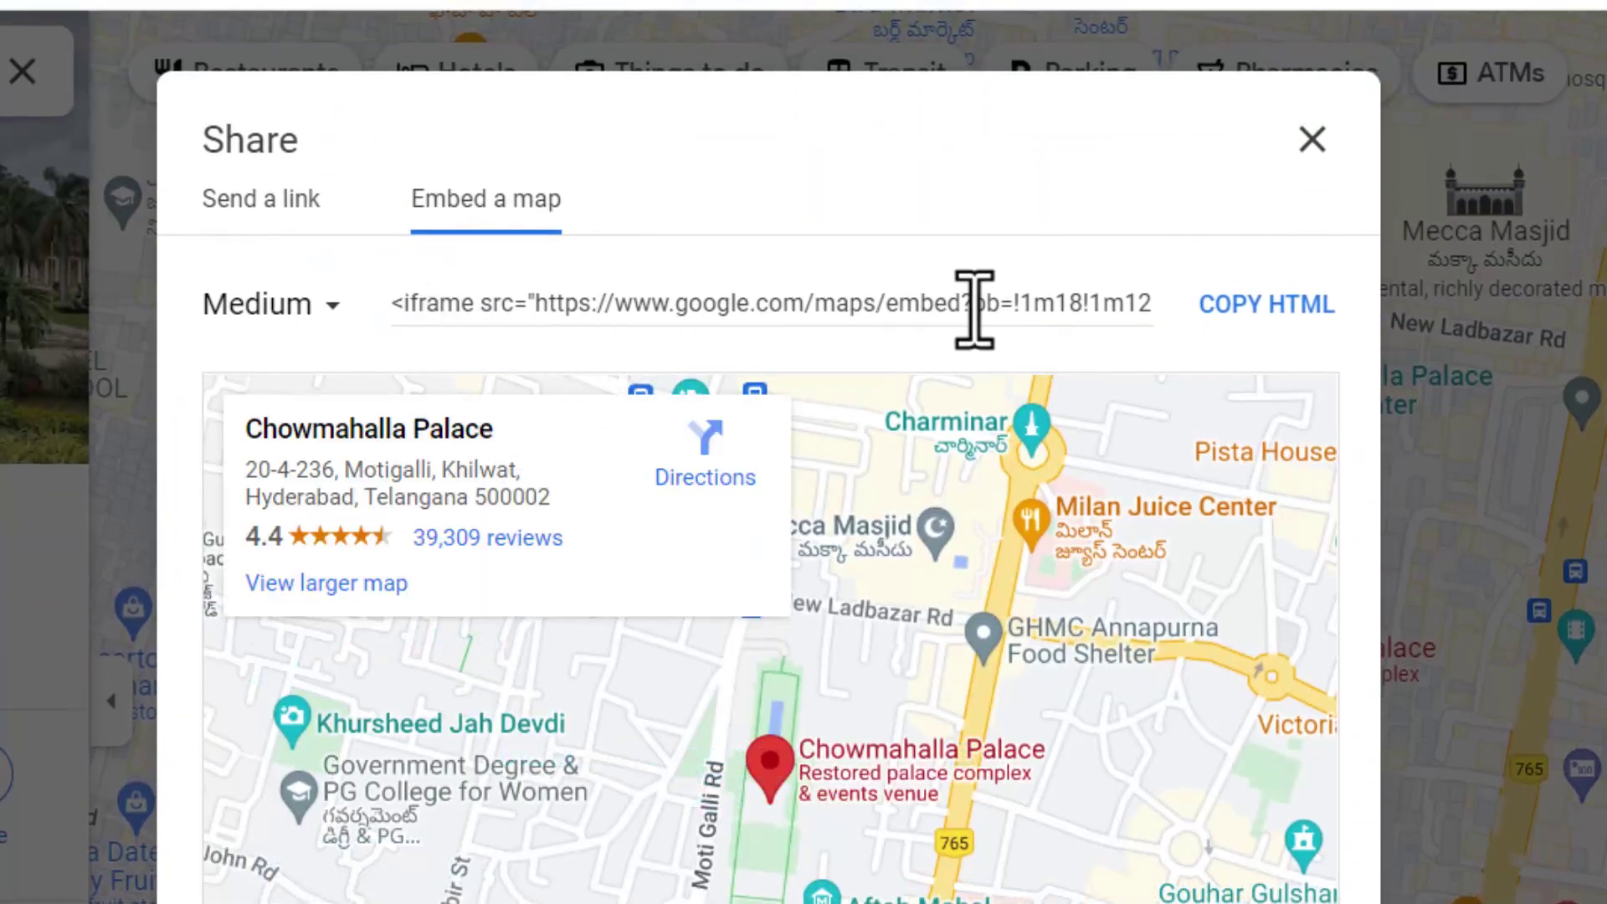
click(1281, 306)
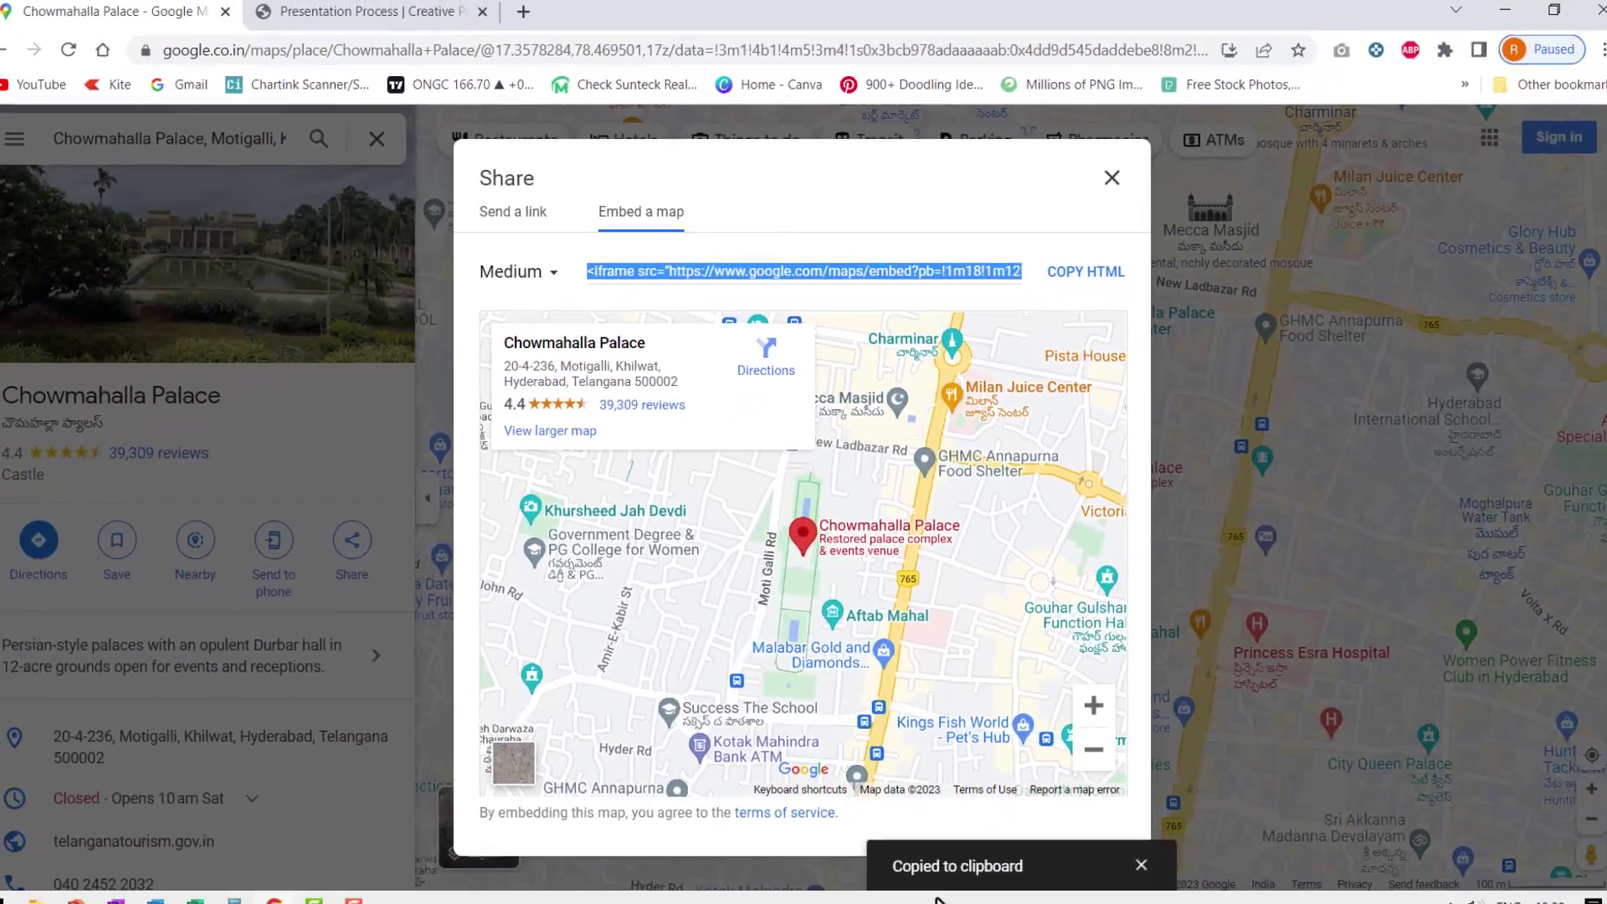
key(alt+Tab)
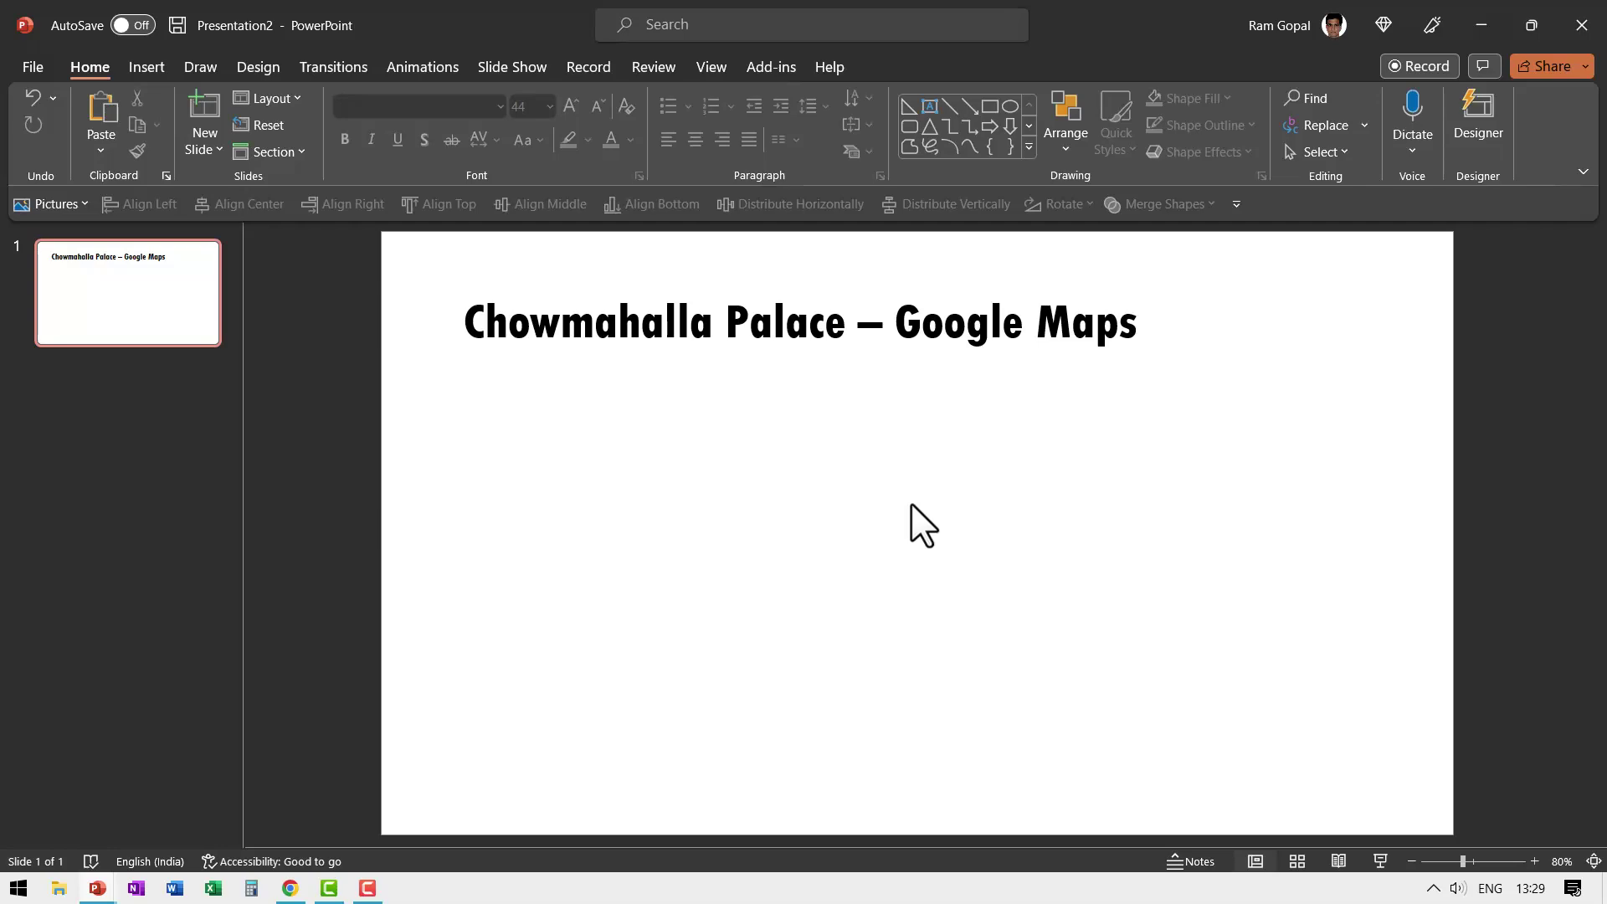
click(156, 74)
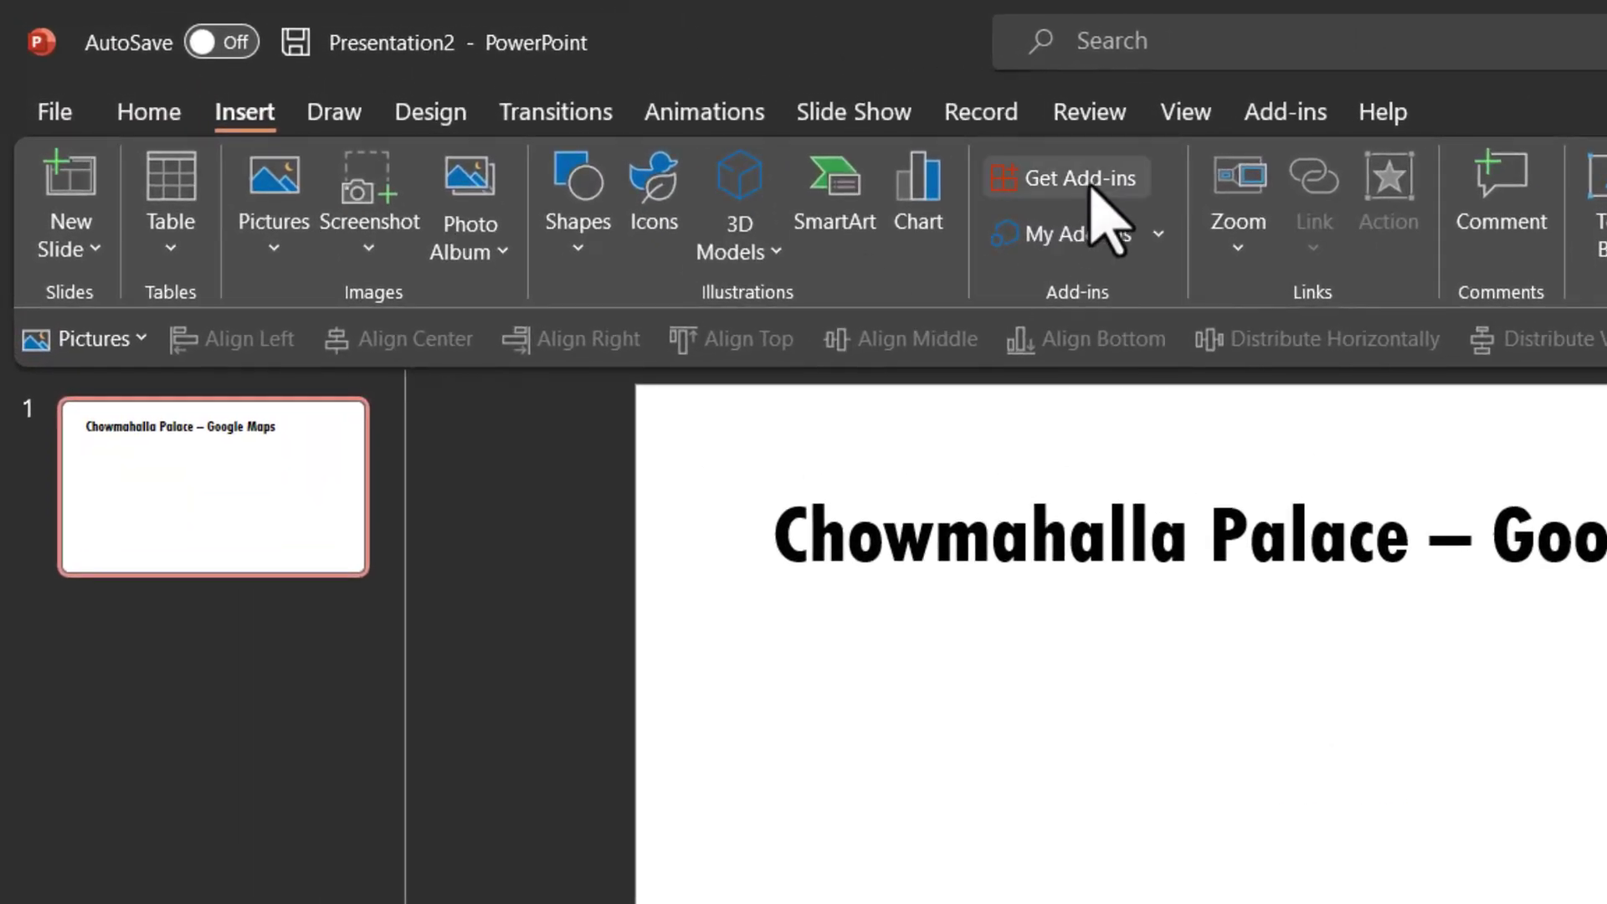
click(1080, 178)
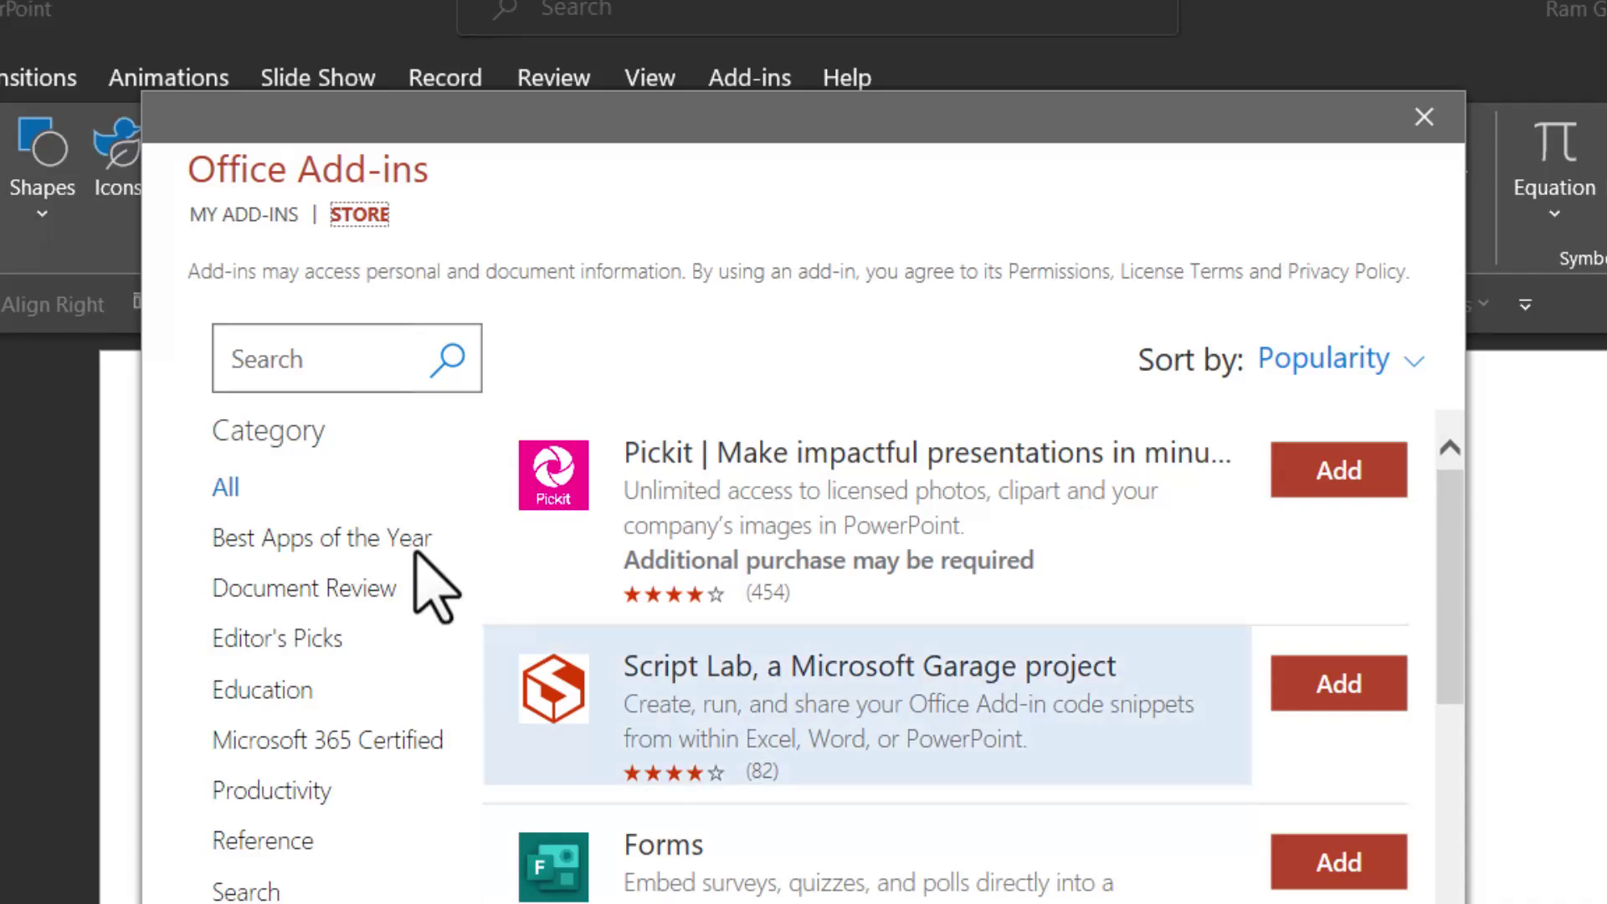
click(276, 365)
text(web)
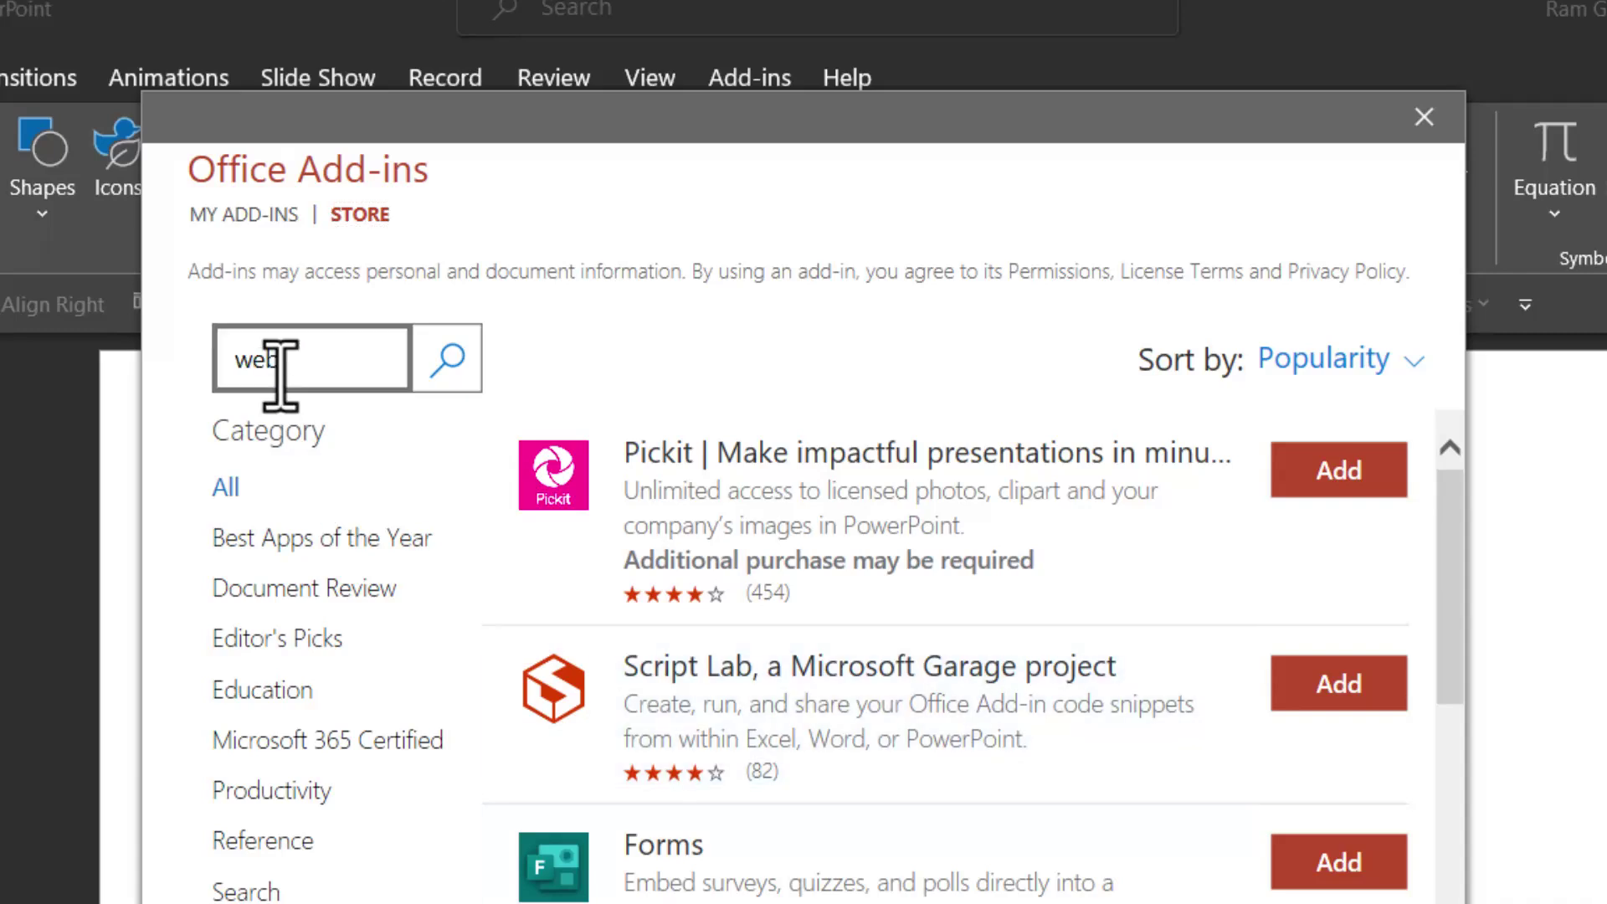
text(wer)
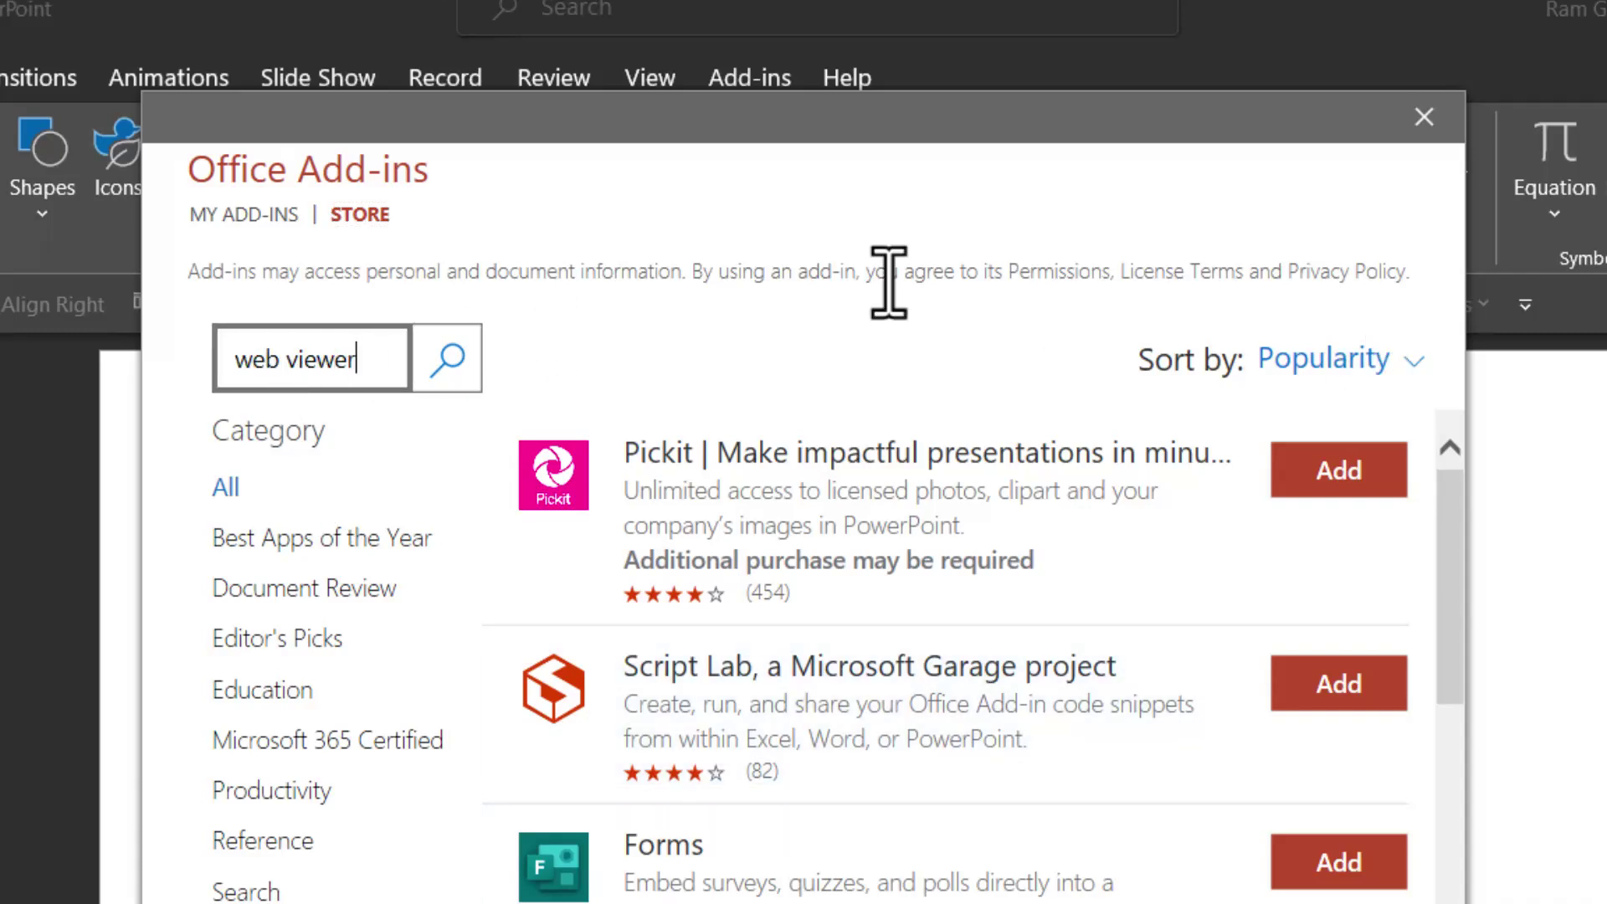
click(457, 360)
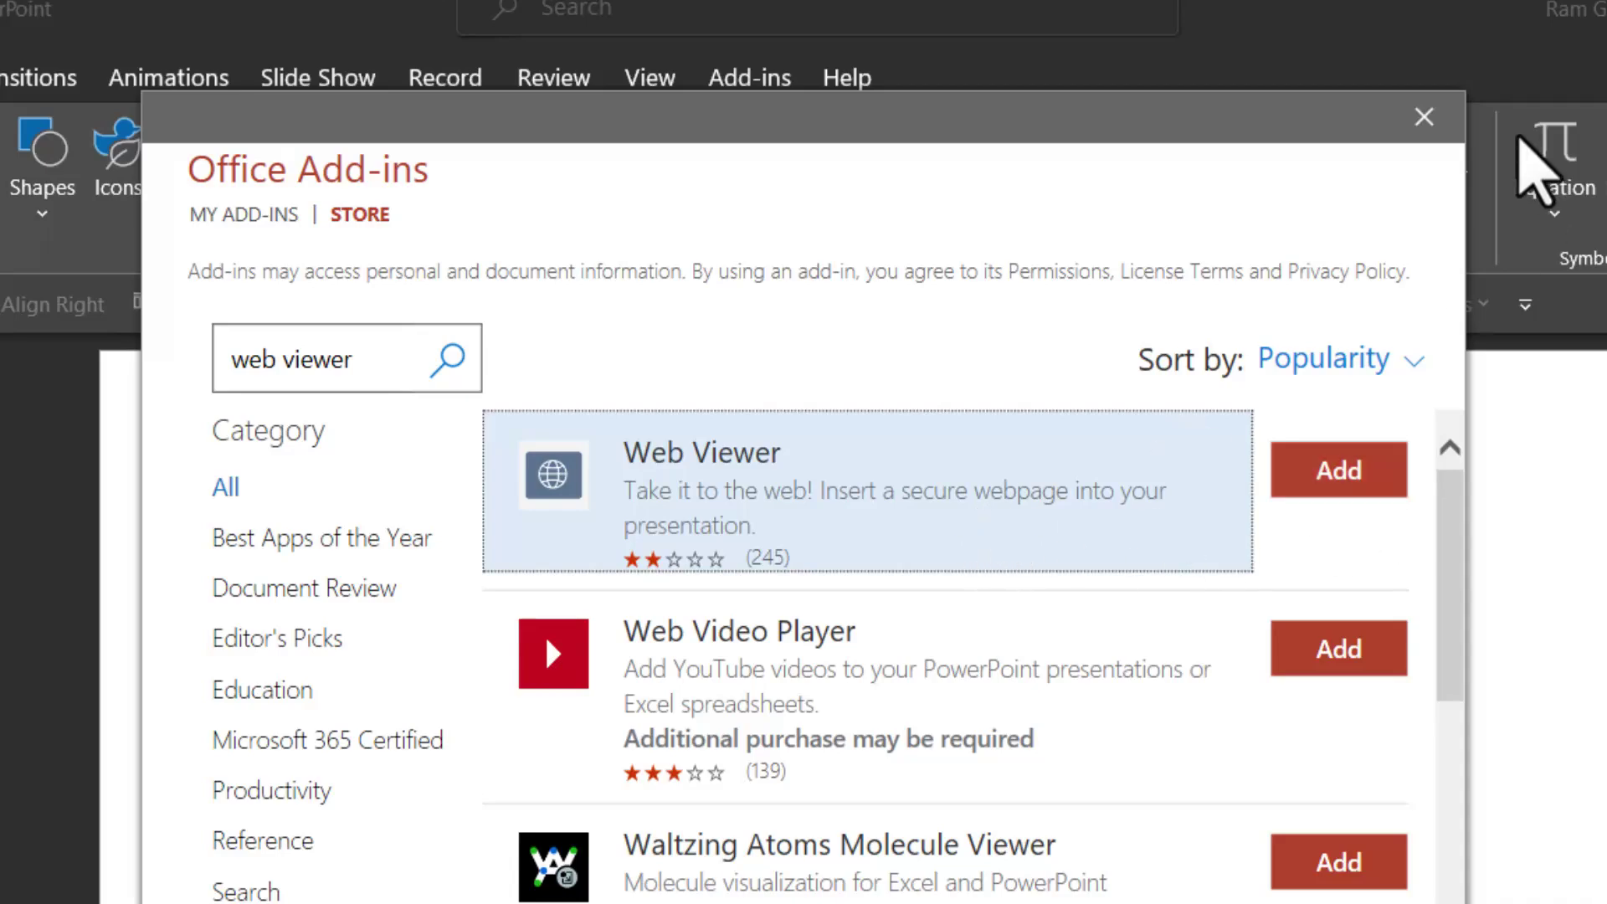
click(1426, 117)
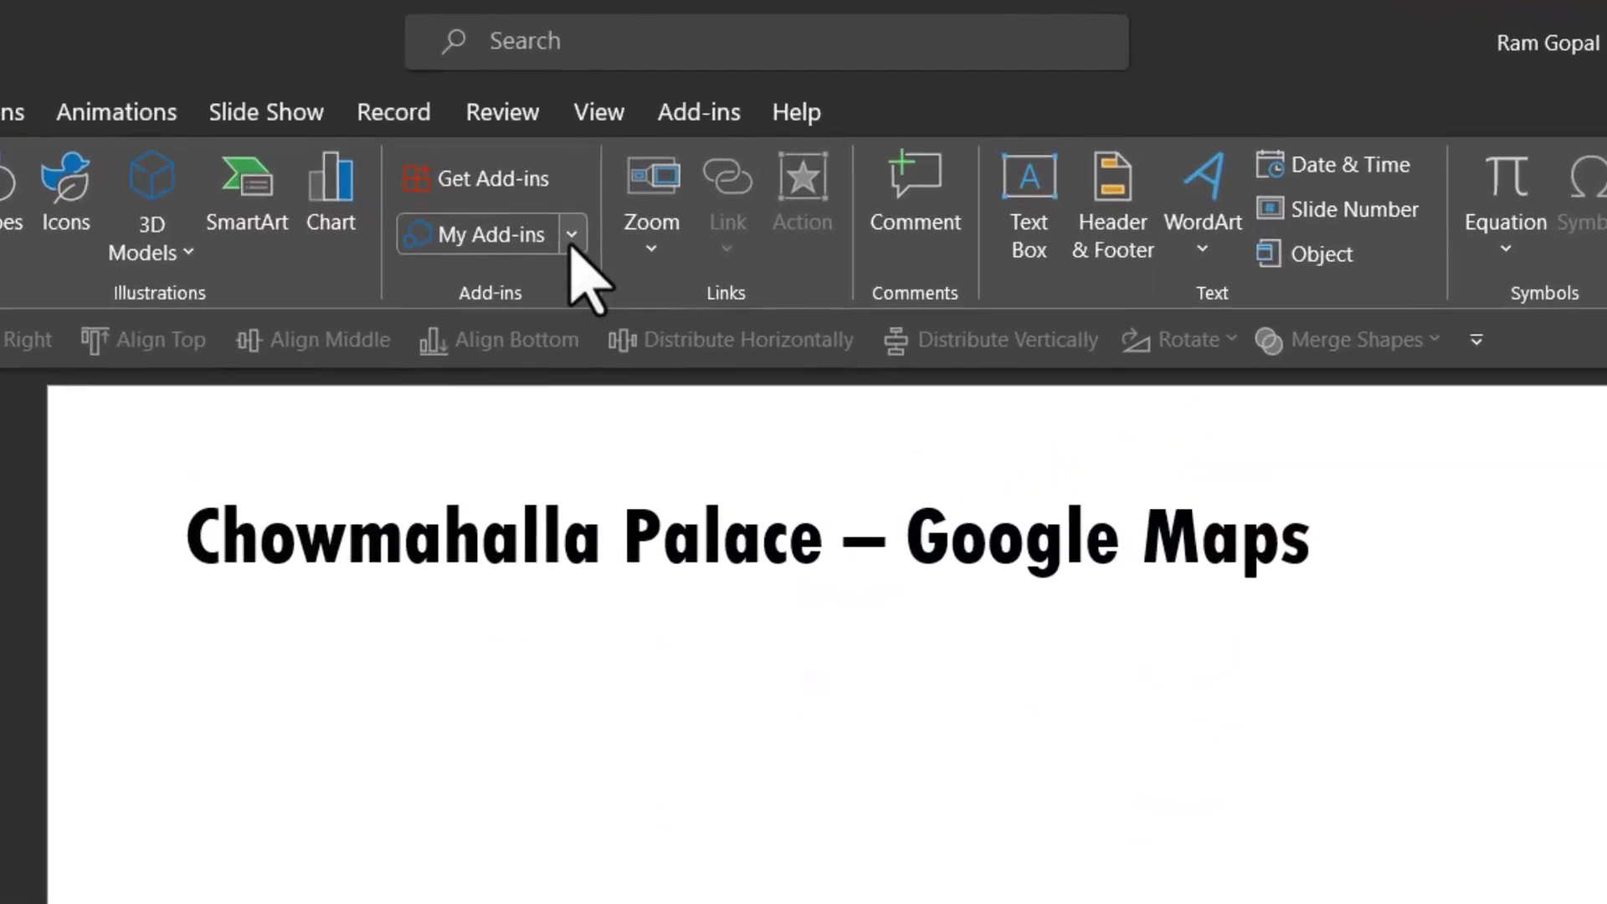
Insert a Web Viewer from My Add-ins, place it below the title and widen it
click(572, 238)
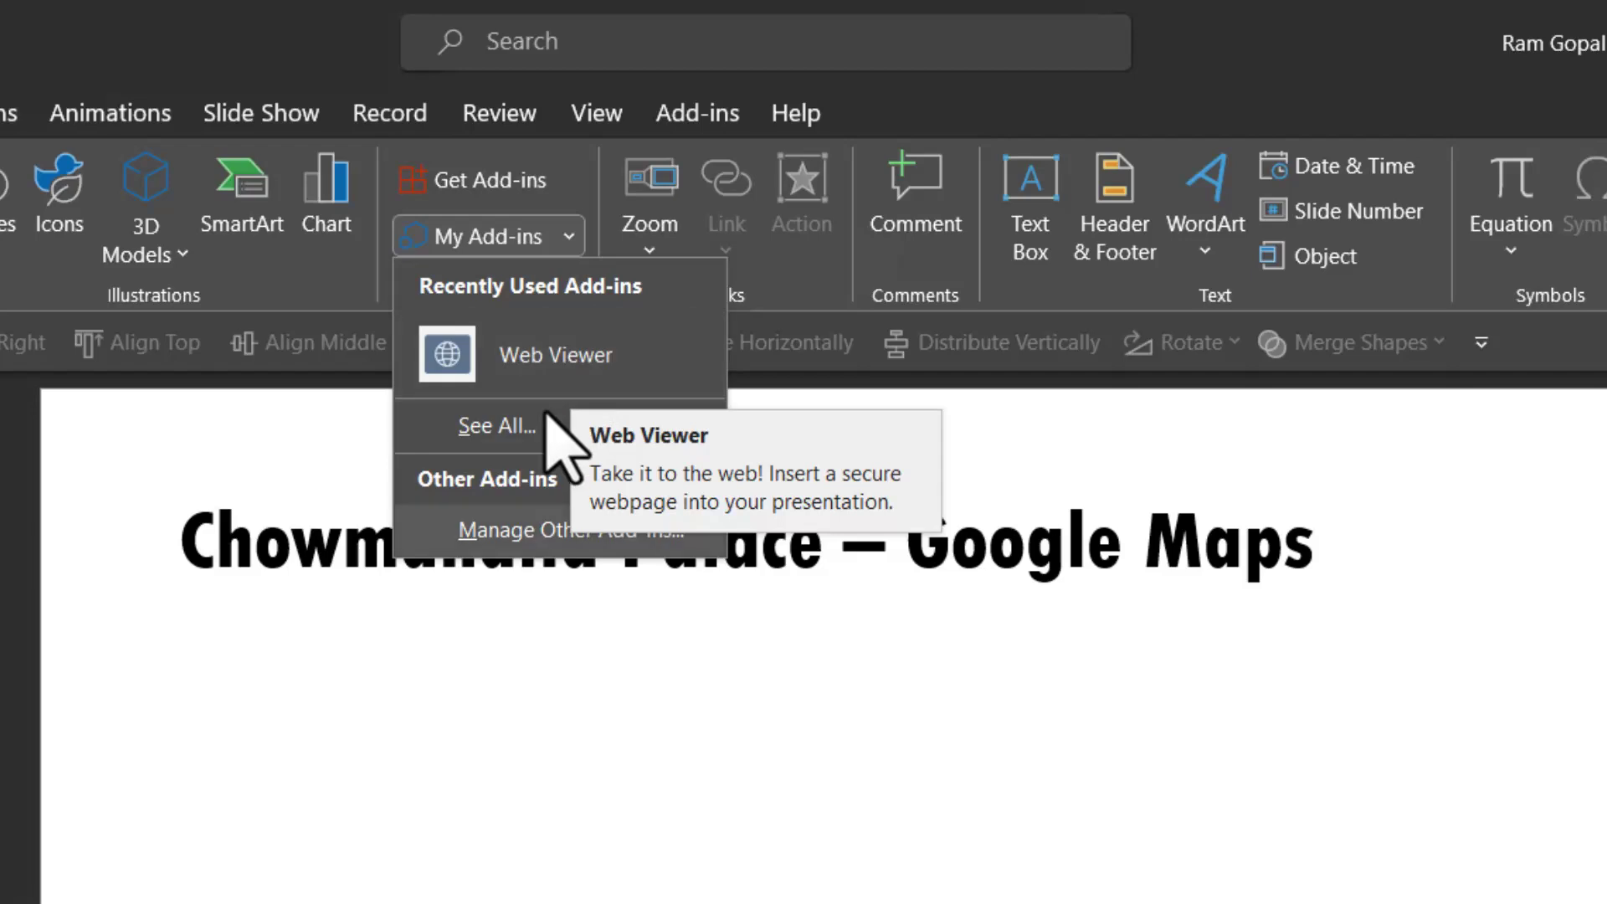
click(569, 377)
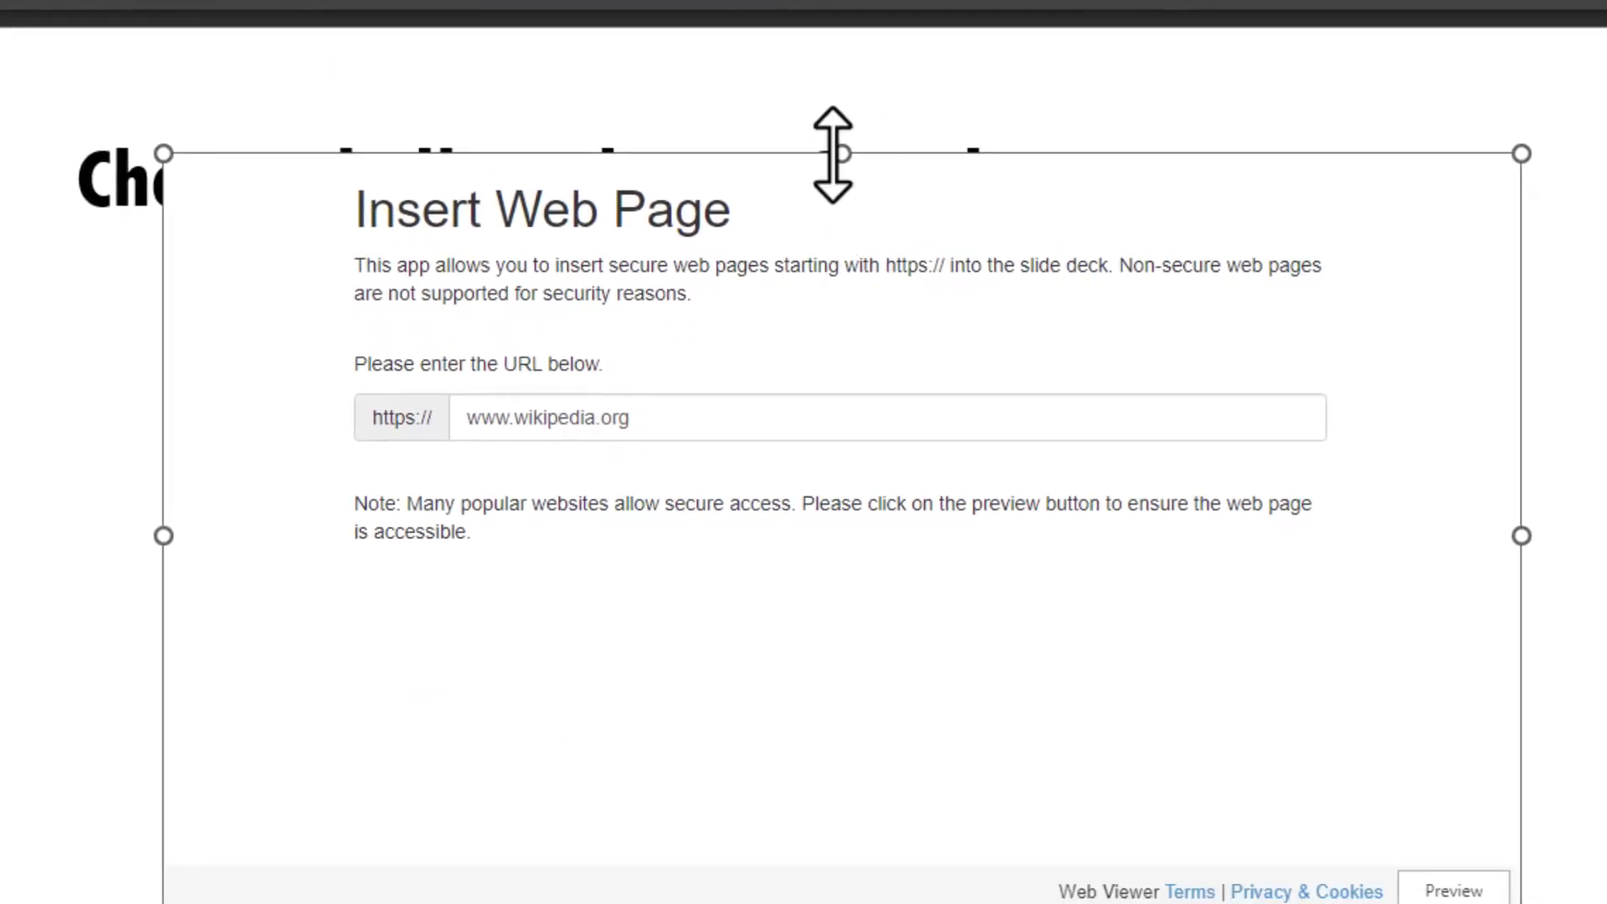
drag(751, 153, 613, 240)
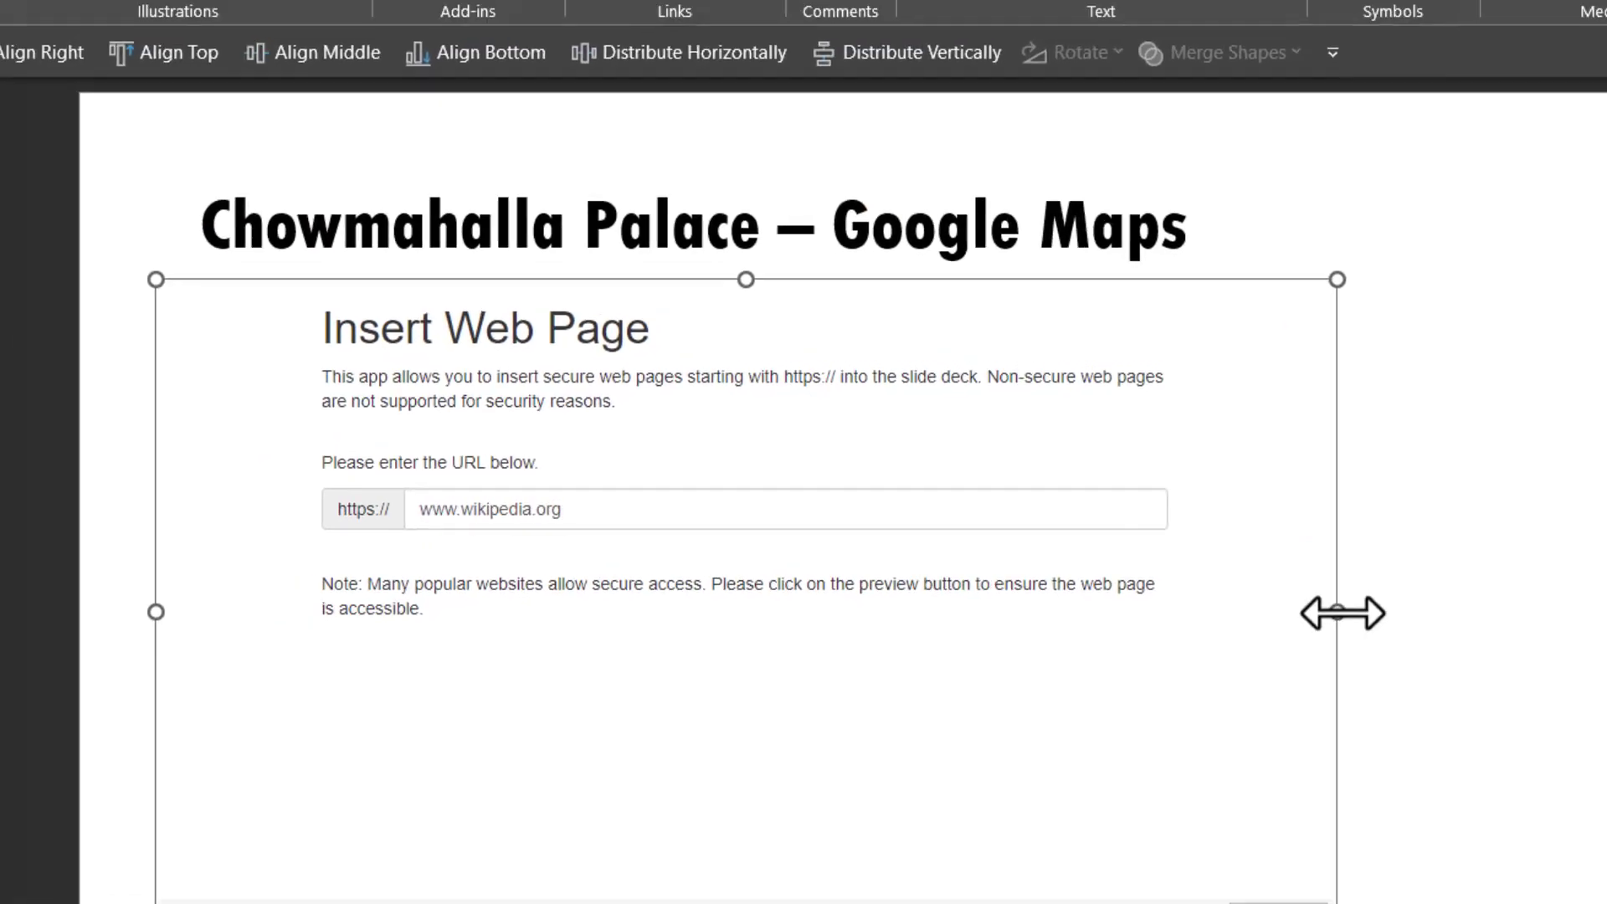
drag(1342, 613, 1577, 634)
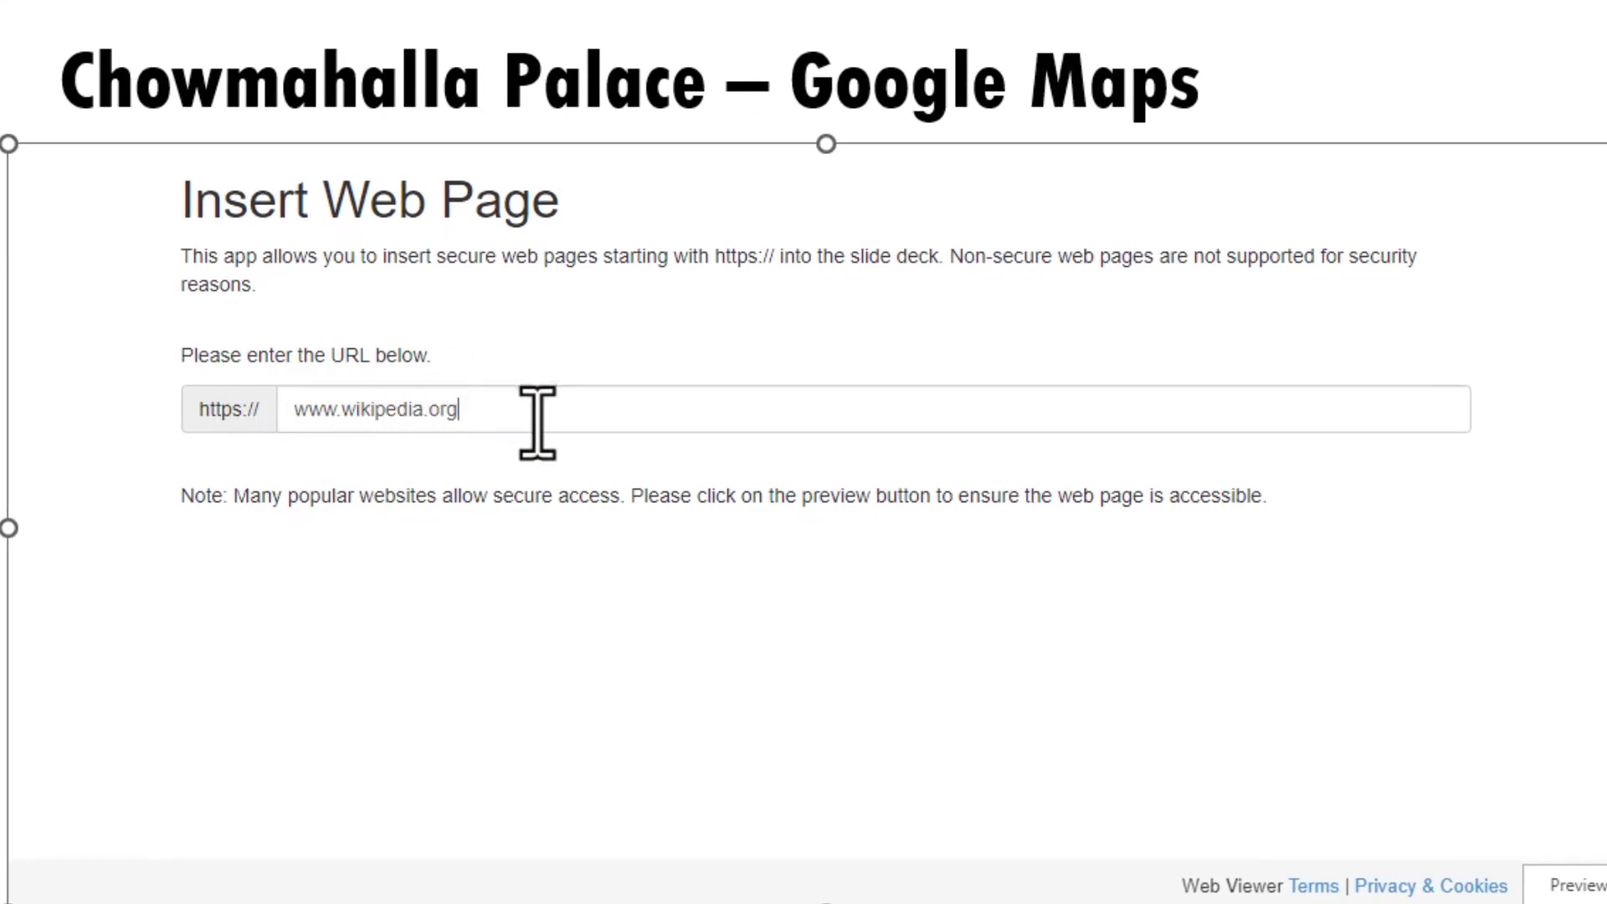
drag(538, 419, 309, 414)
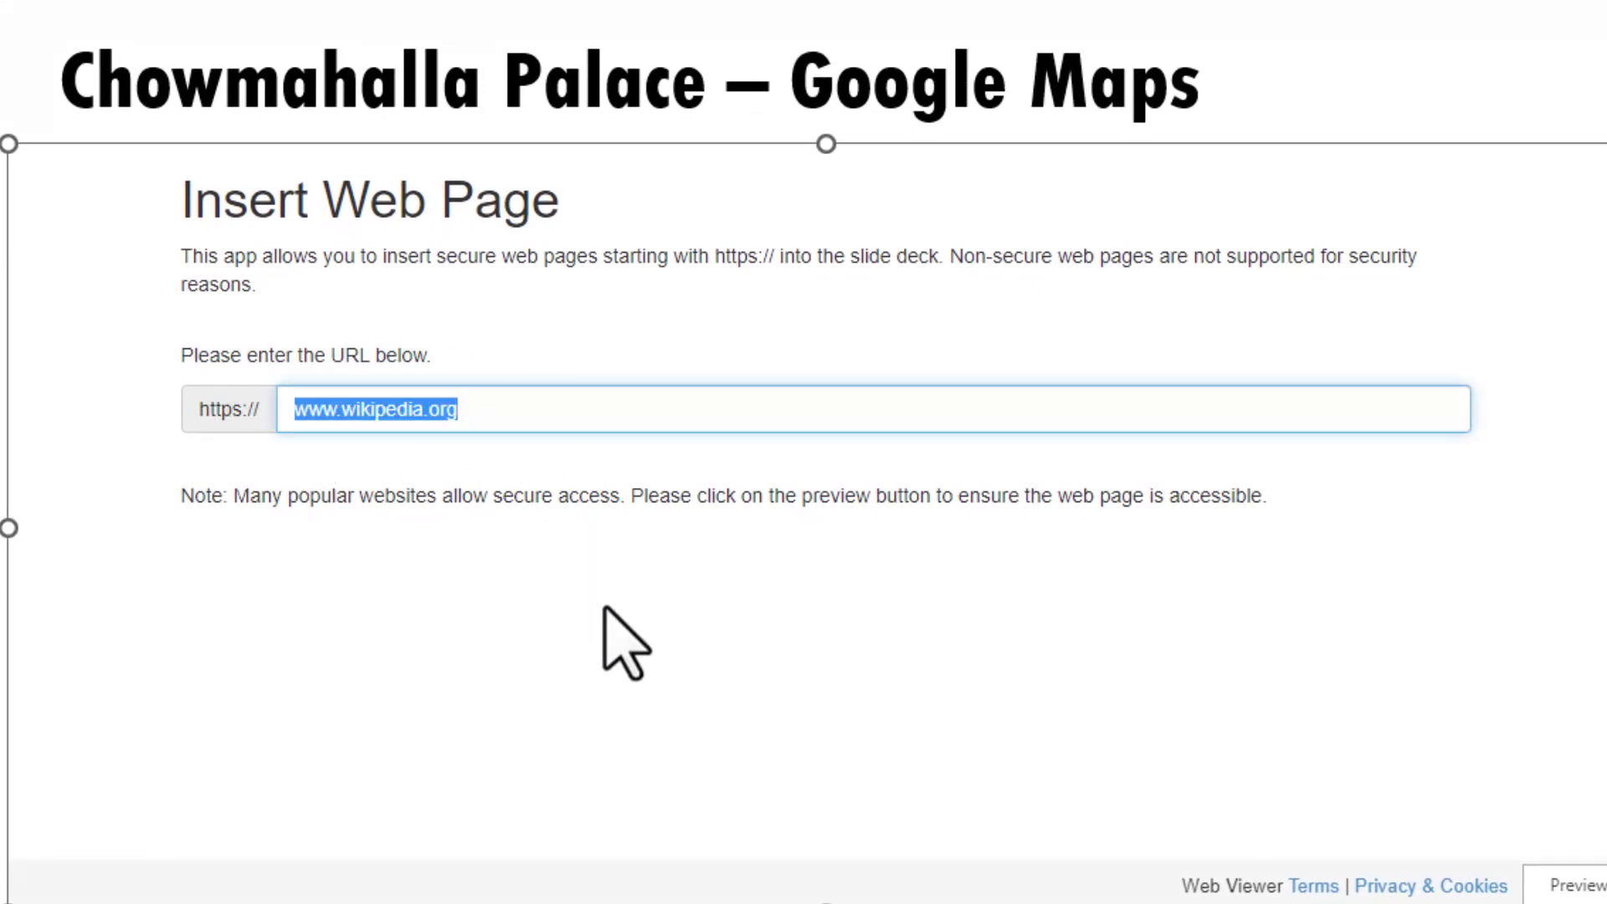
key(BackSpace)
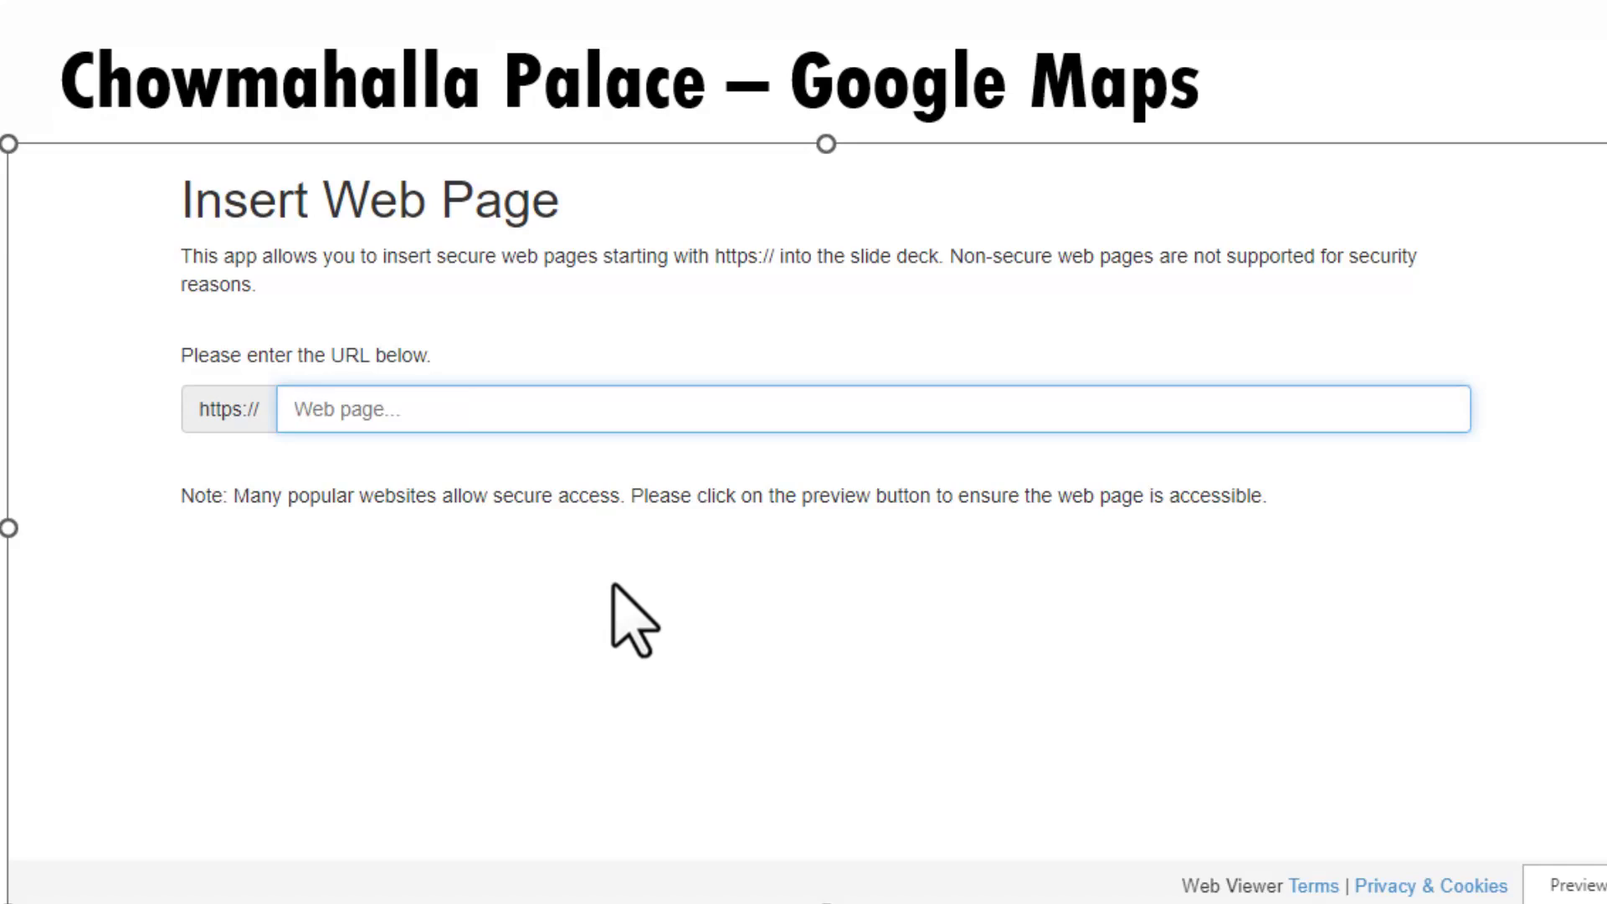
key(ctrl+v)
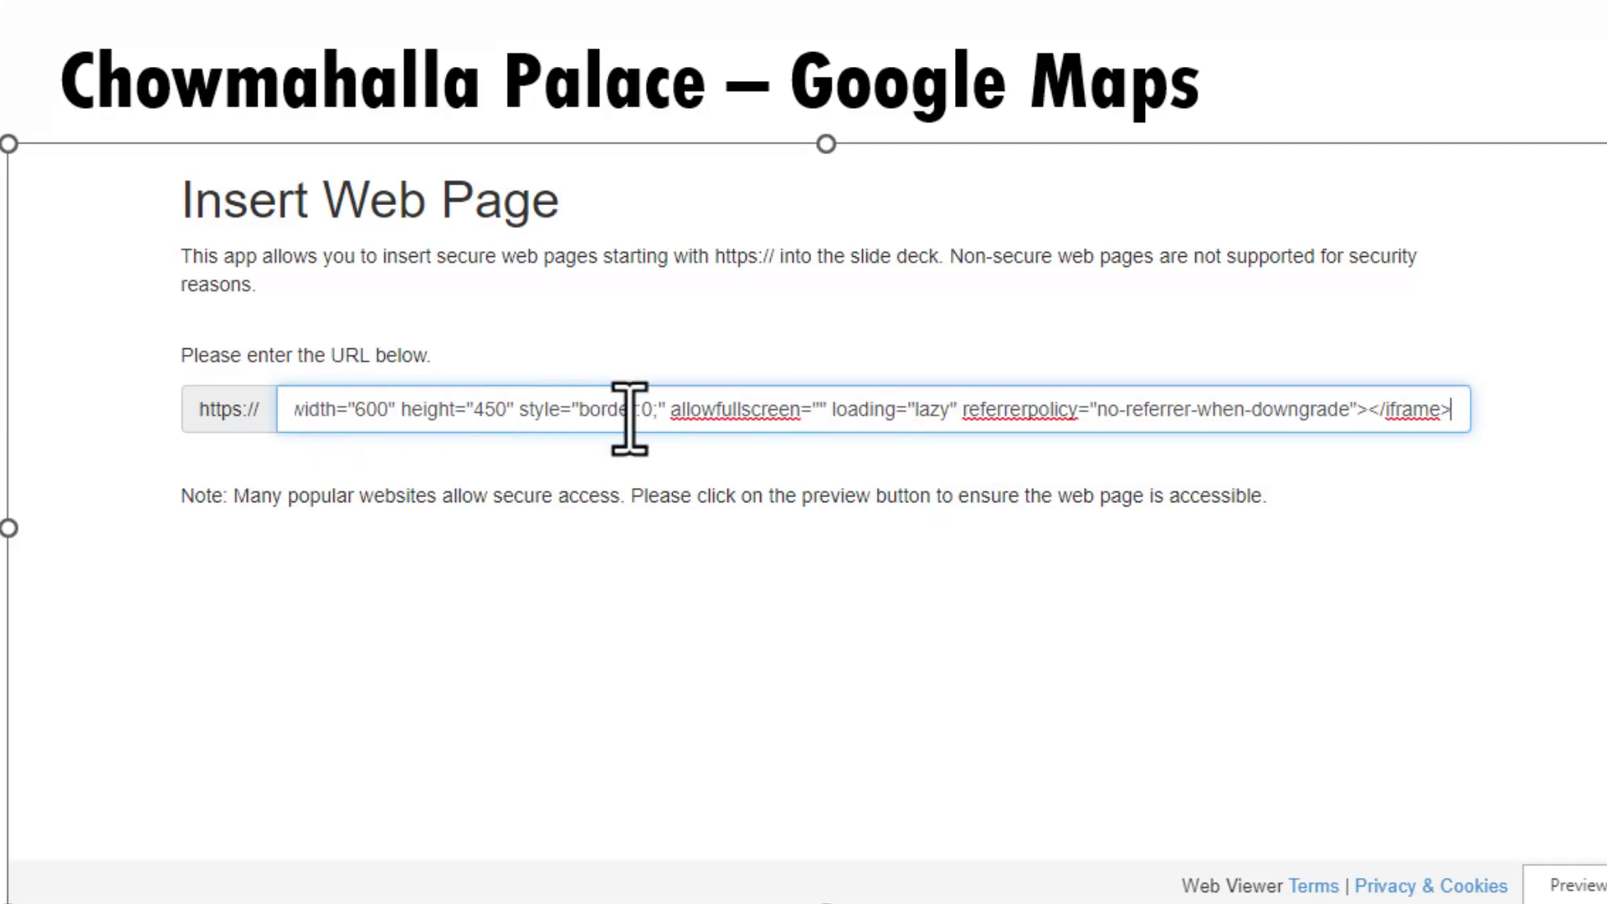
drag(627, 410, 5, 391)
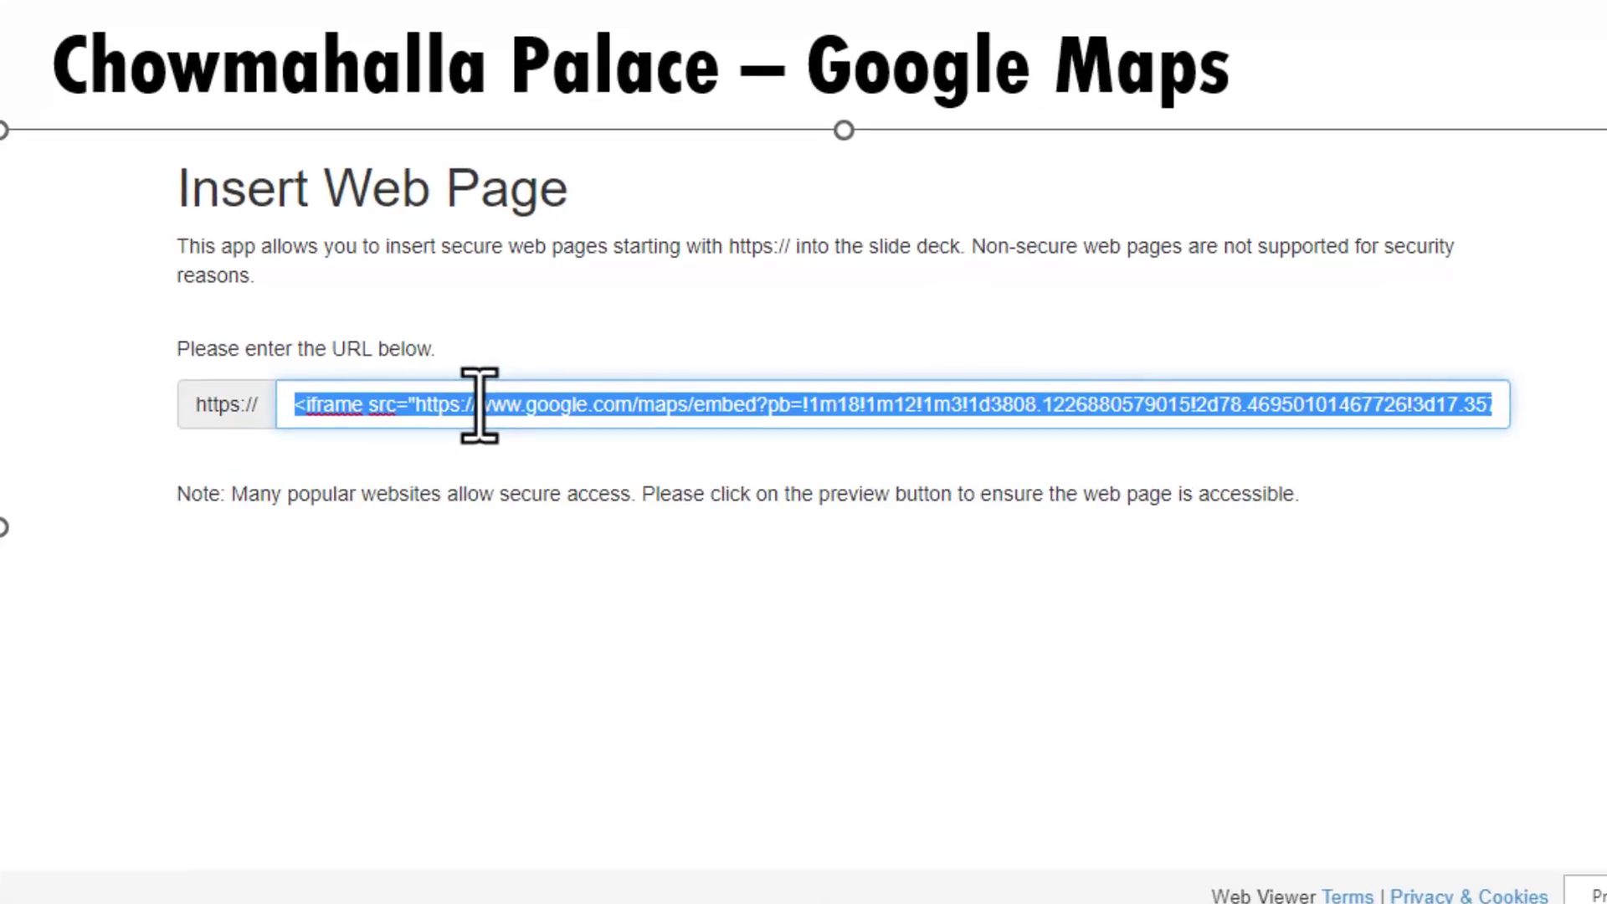
click(473, 410)
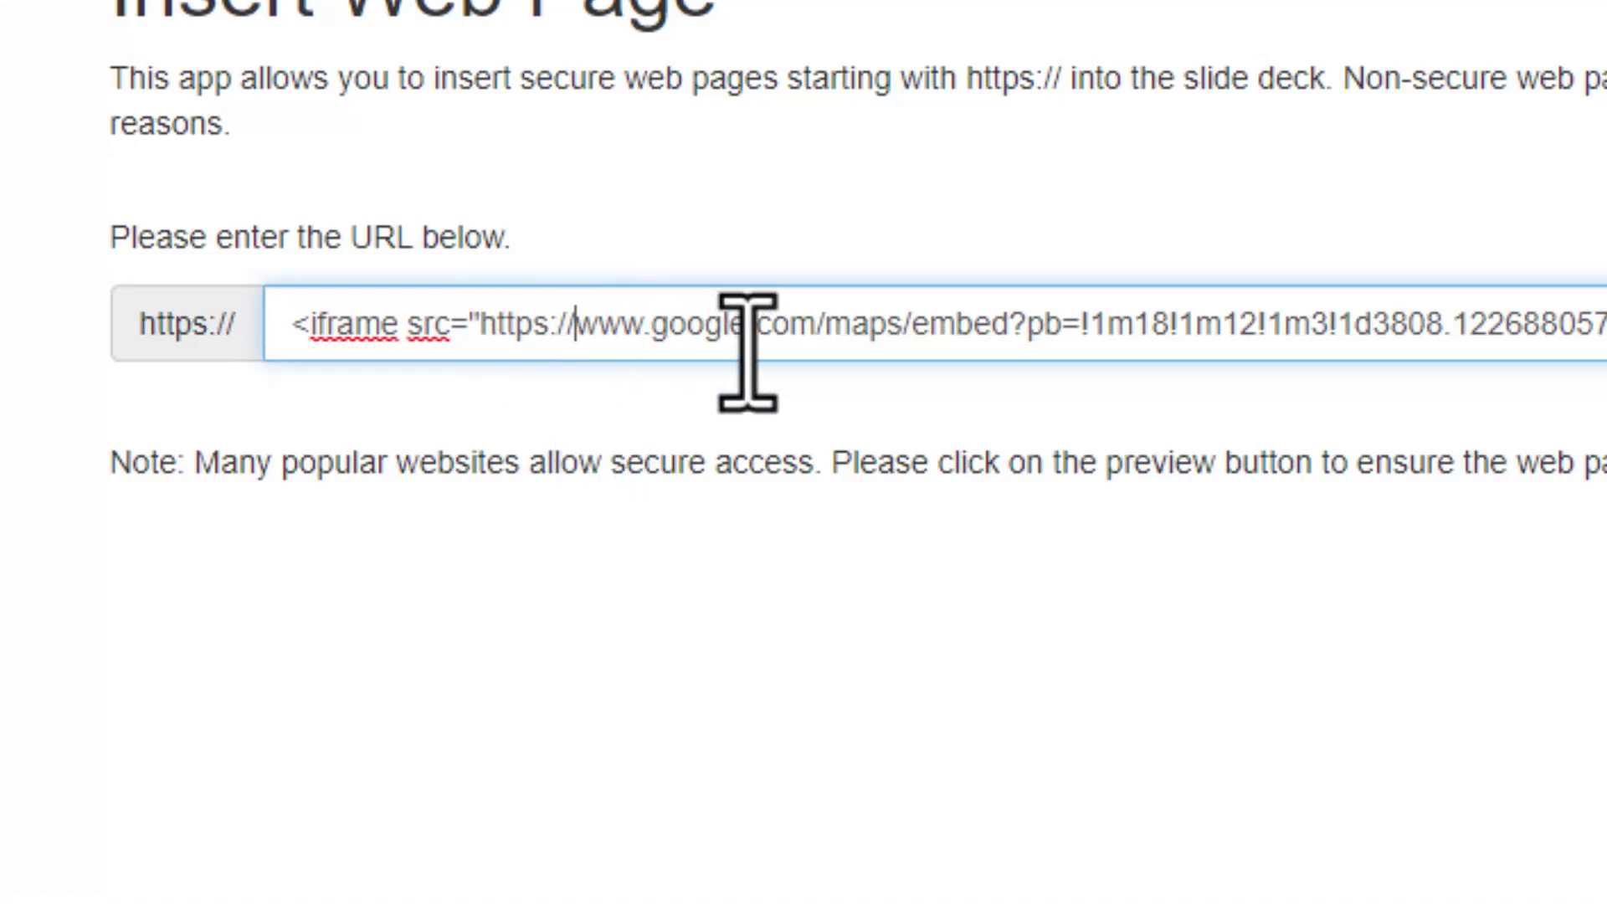
key(BackSpace)
key(BackSpace)
key(BackSpace)
key(BackSpace)
key(BackSpace)
key(BackSpace)
key(BackSpace)
key(BackSpace)
key(BackSpace)
key(BackSpace)
key(BackSpace)
key(BackSpace)
key(BackSpace)
key(BackSpace)
key(BackSpace)
key(BackSpace)
key(BackSpace)
key(BackSpace)
key(BackSpace)
key(BackSpace)
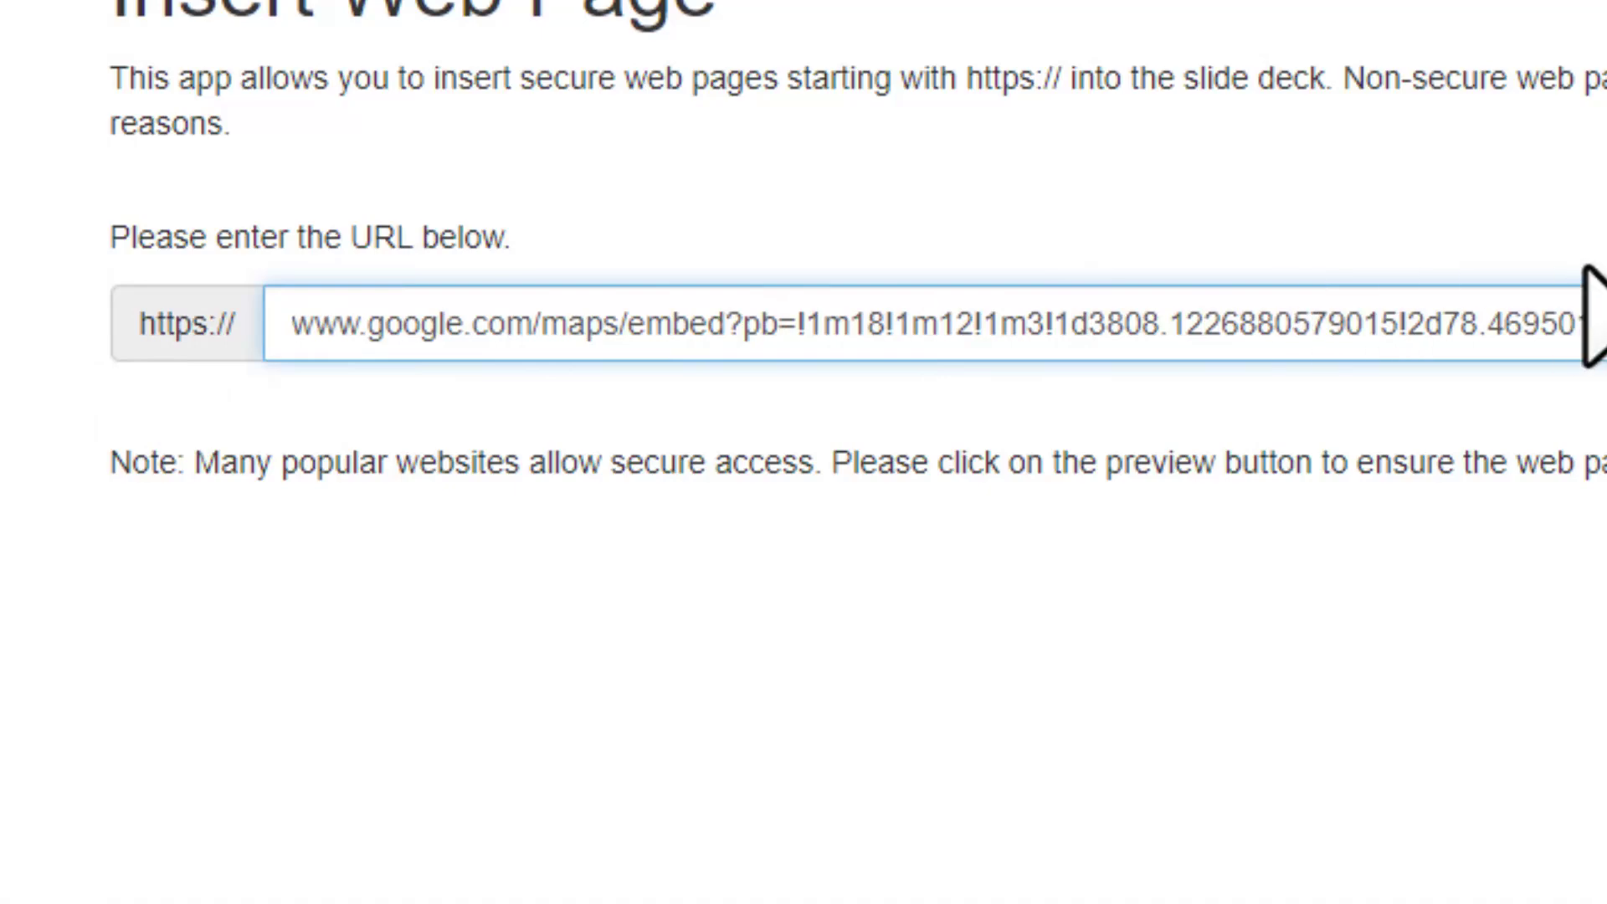
Preview the Chowmahalla Palace map, close its place card and pan the view slightly
click(1449, 764)
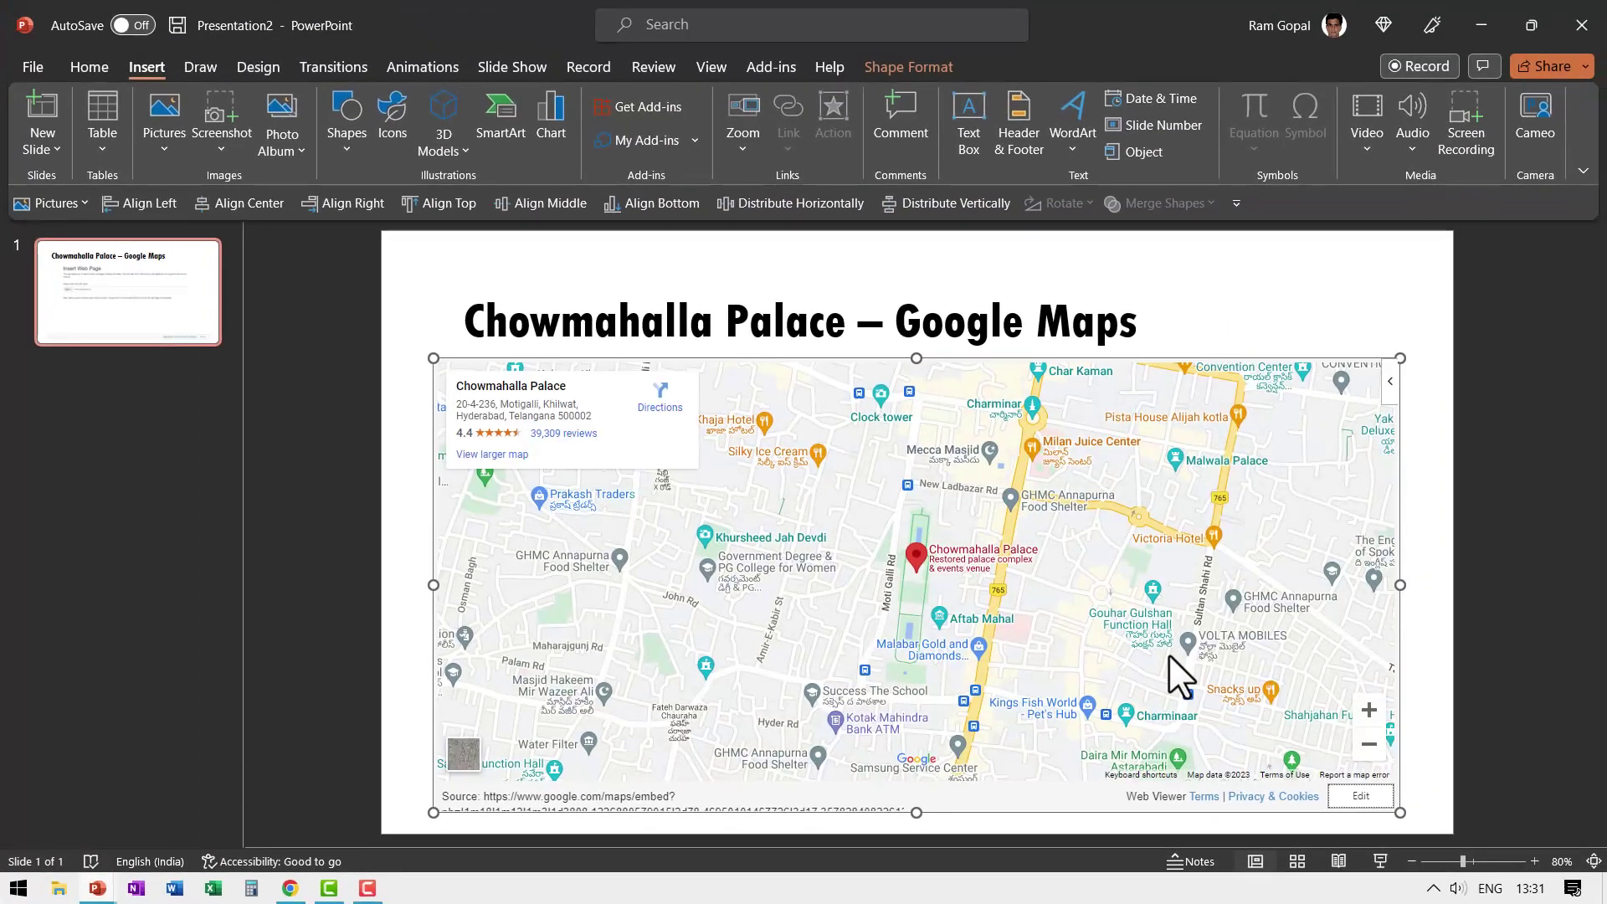
click(694, 507)
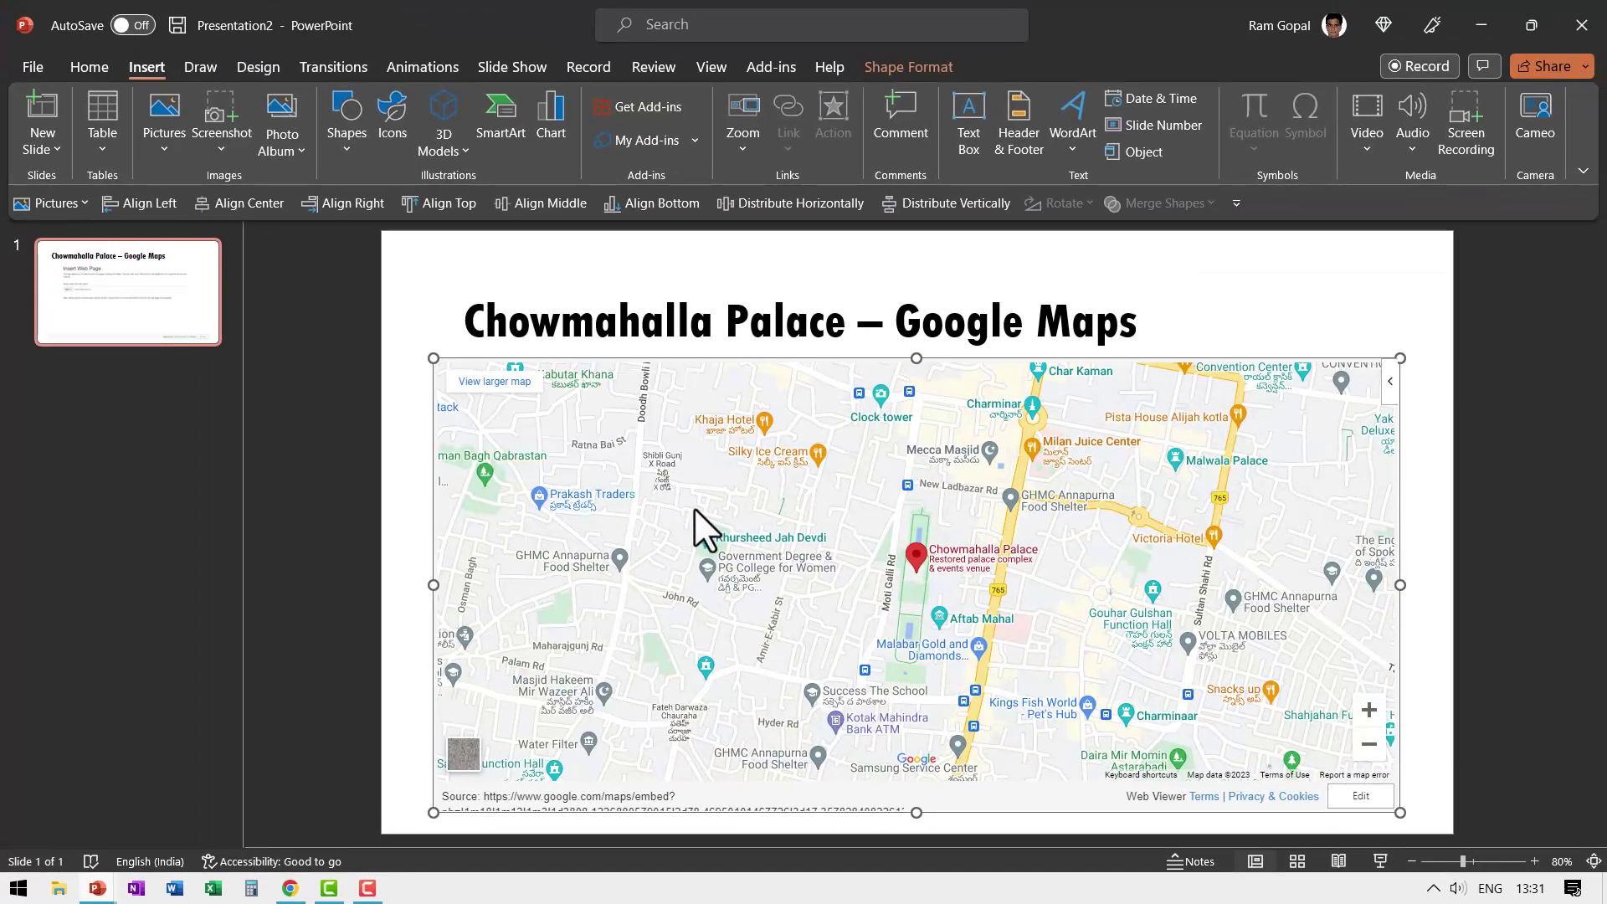
drag(1086, 638, 1136, 639)
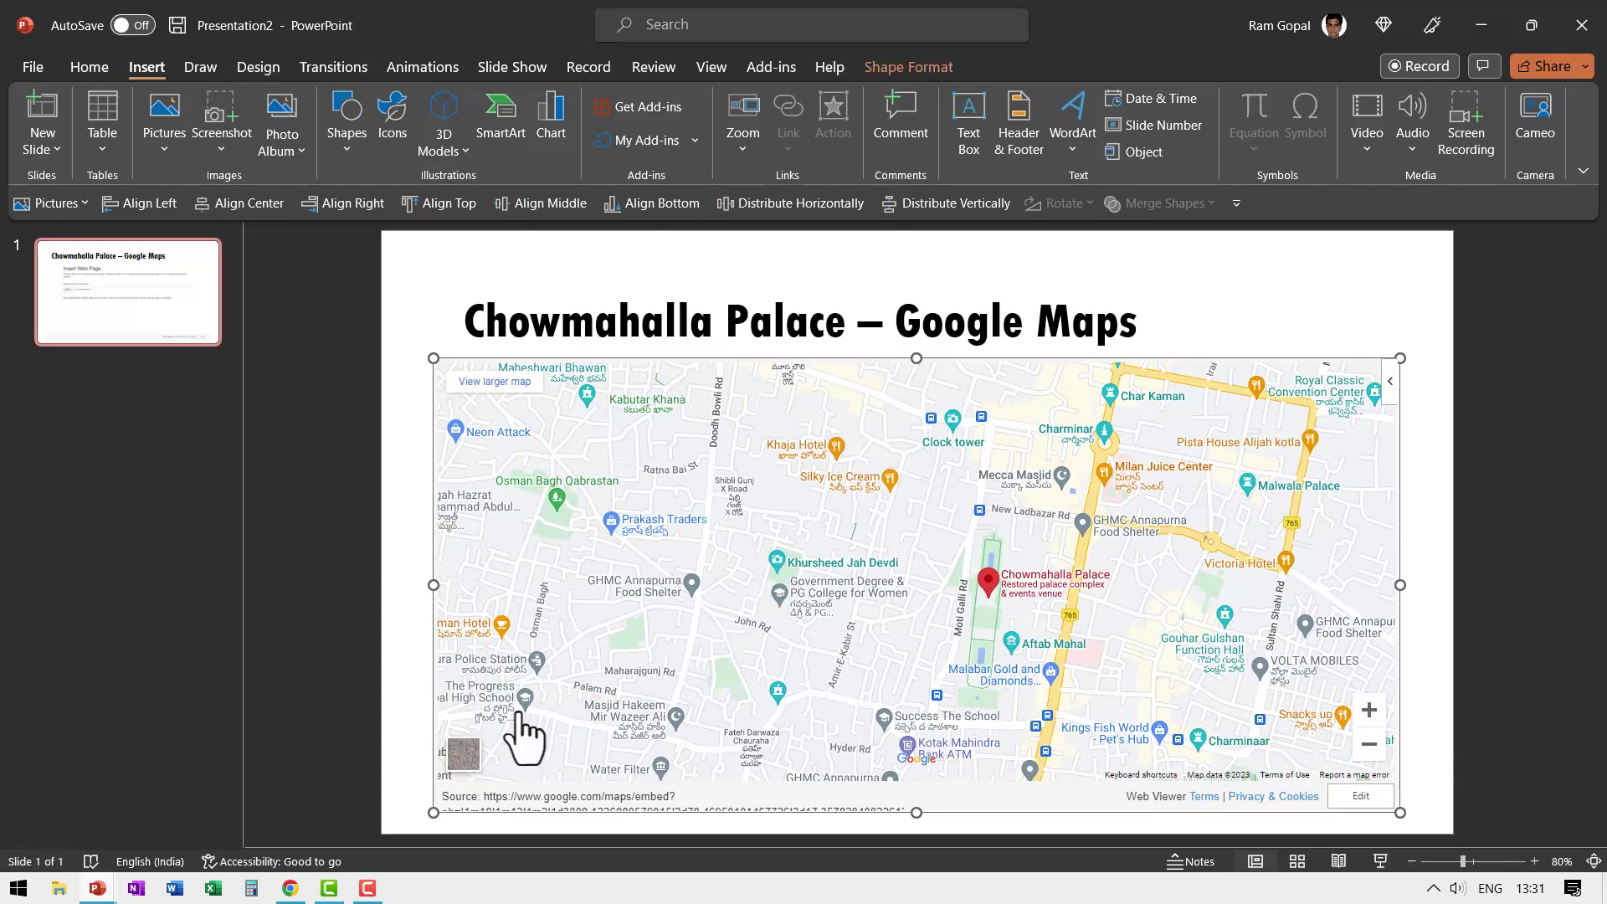
drag(901, 521, 860, 523)
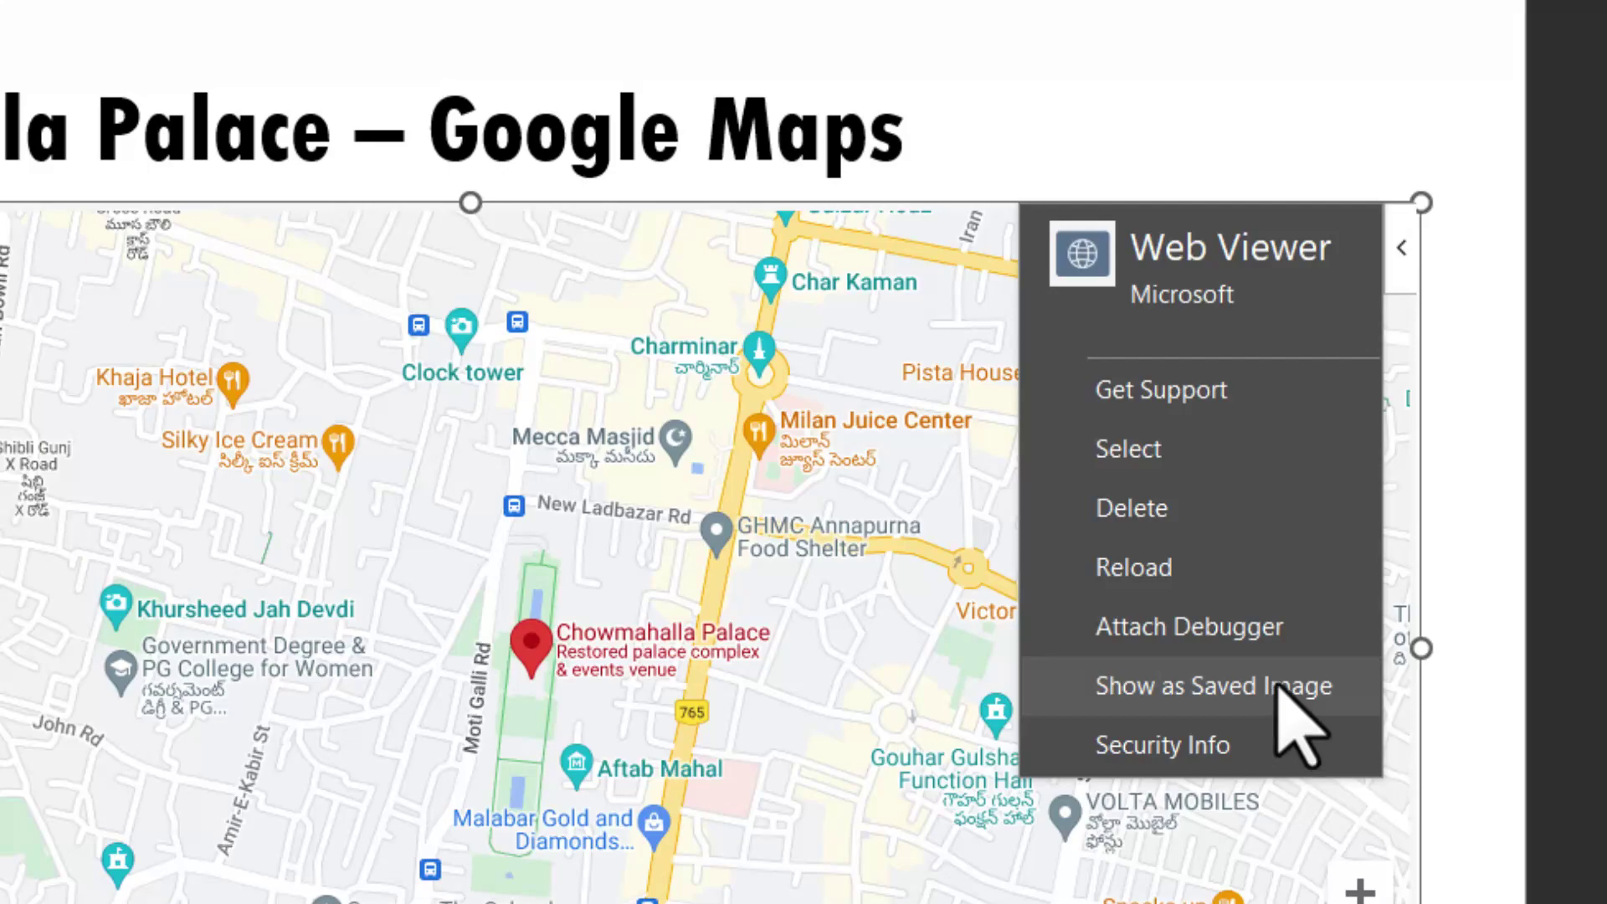
Switch the Web Viewer map to Show as Saved Image
click(1306, 683)
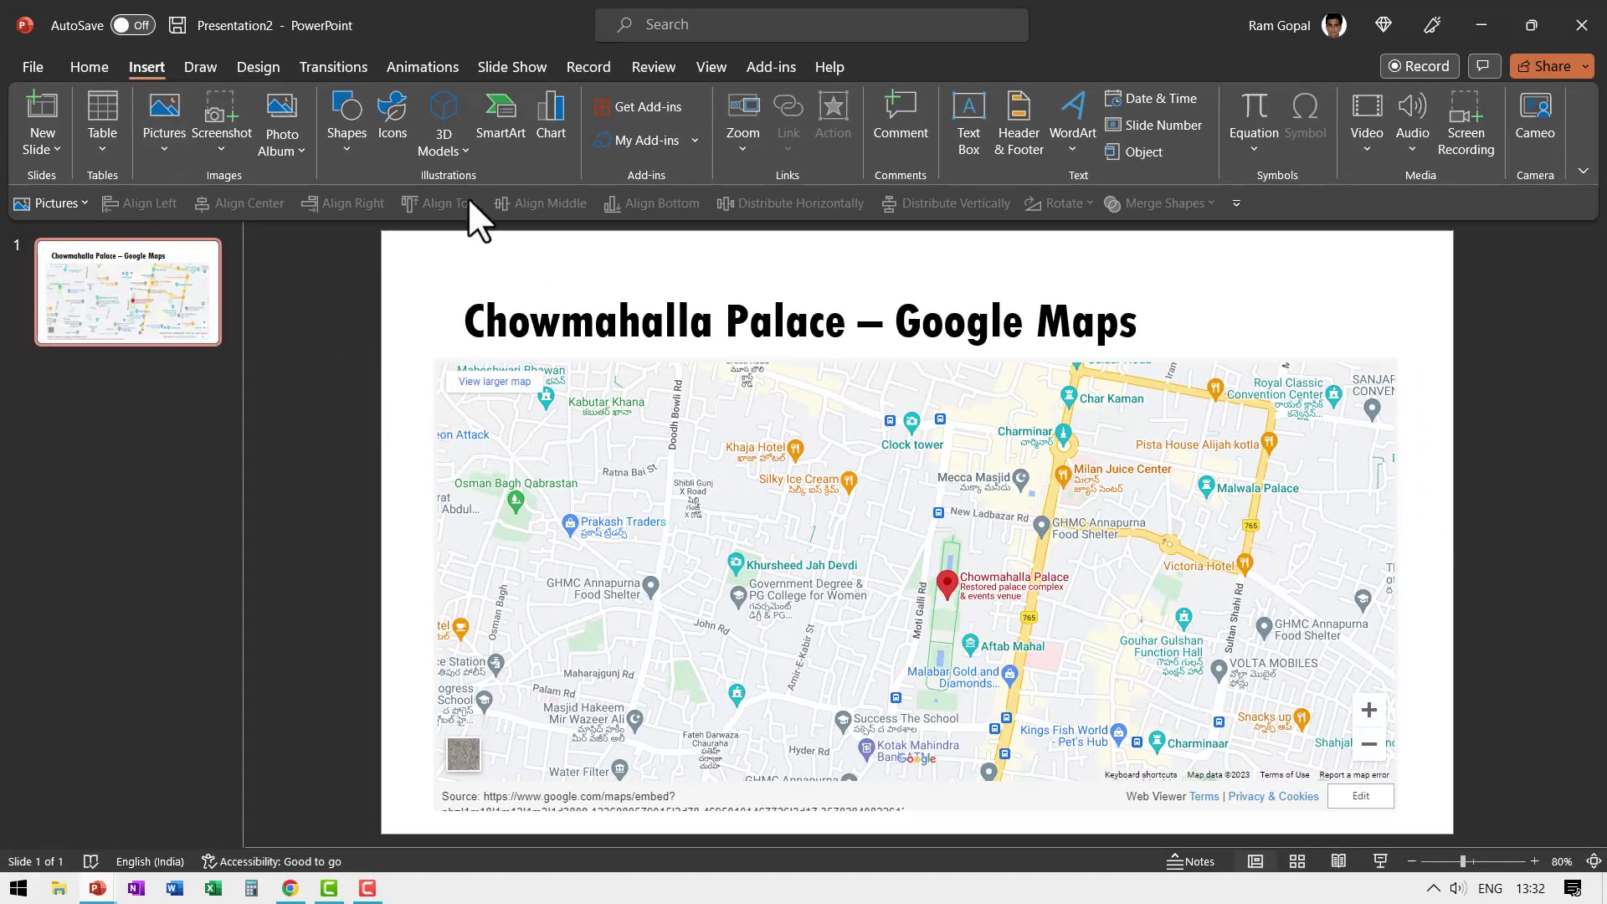
Add a second slide and copy the Presentation Process address from Chrome's address bar
click(42, 114)
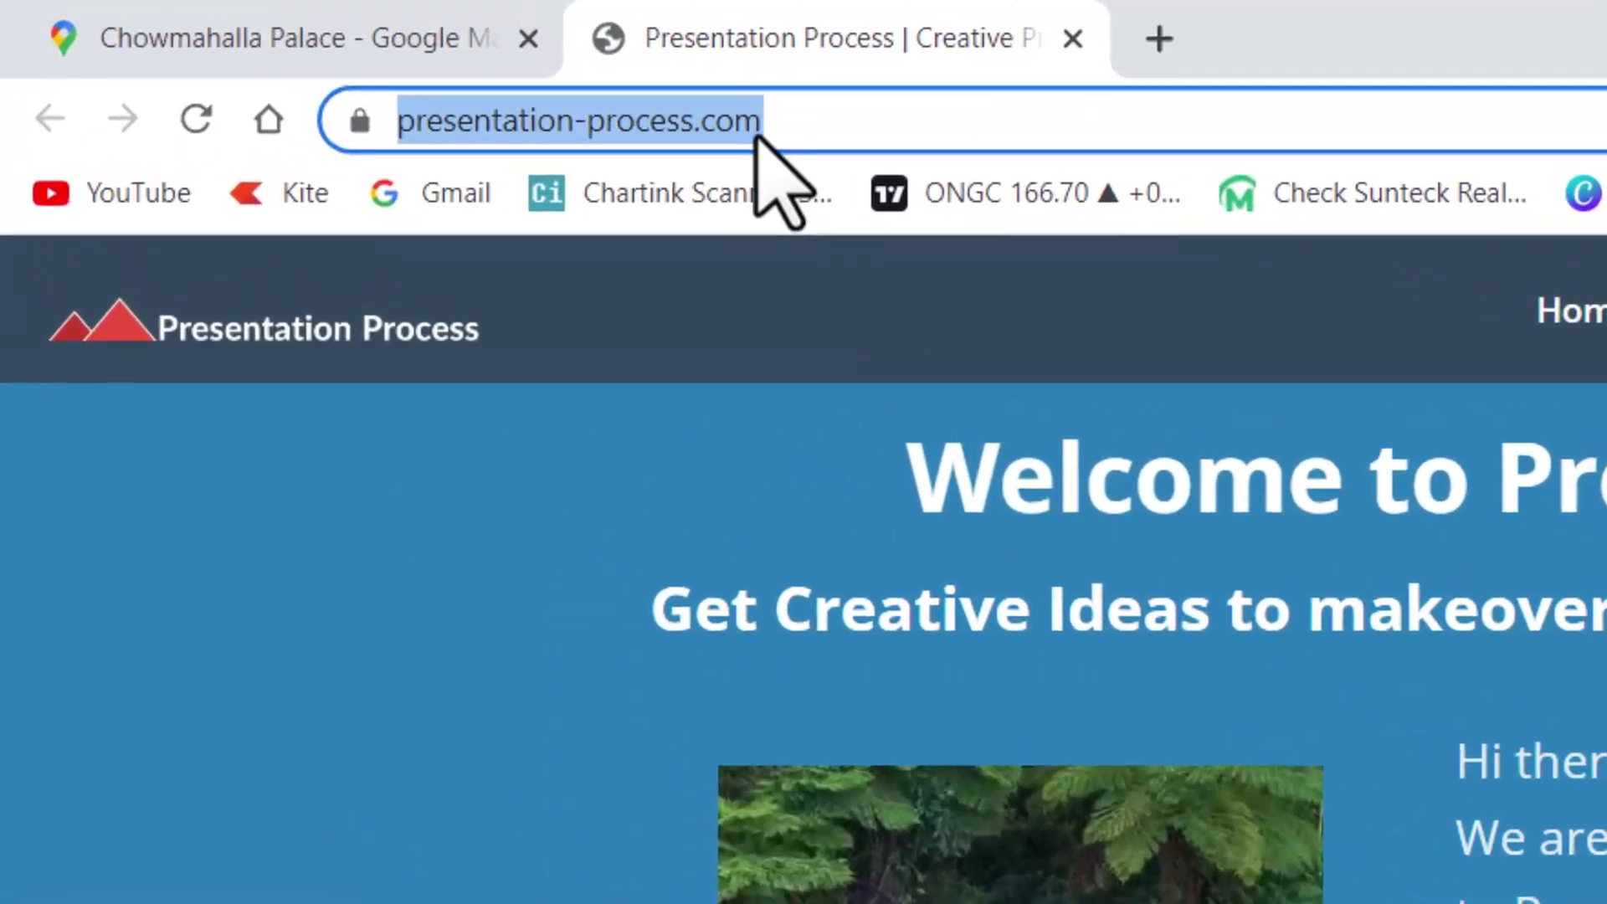
right_click(810, 118)
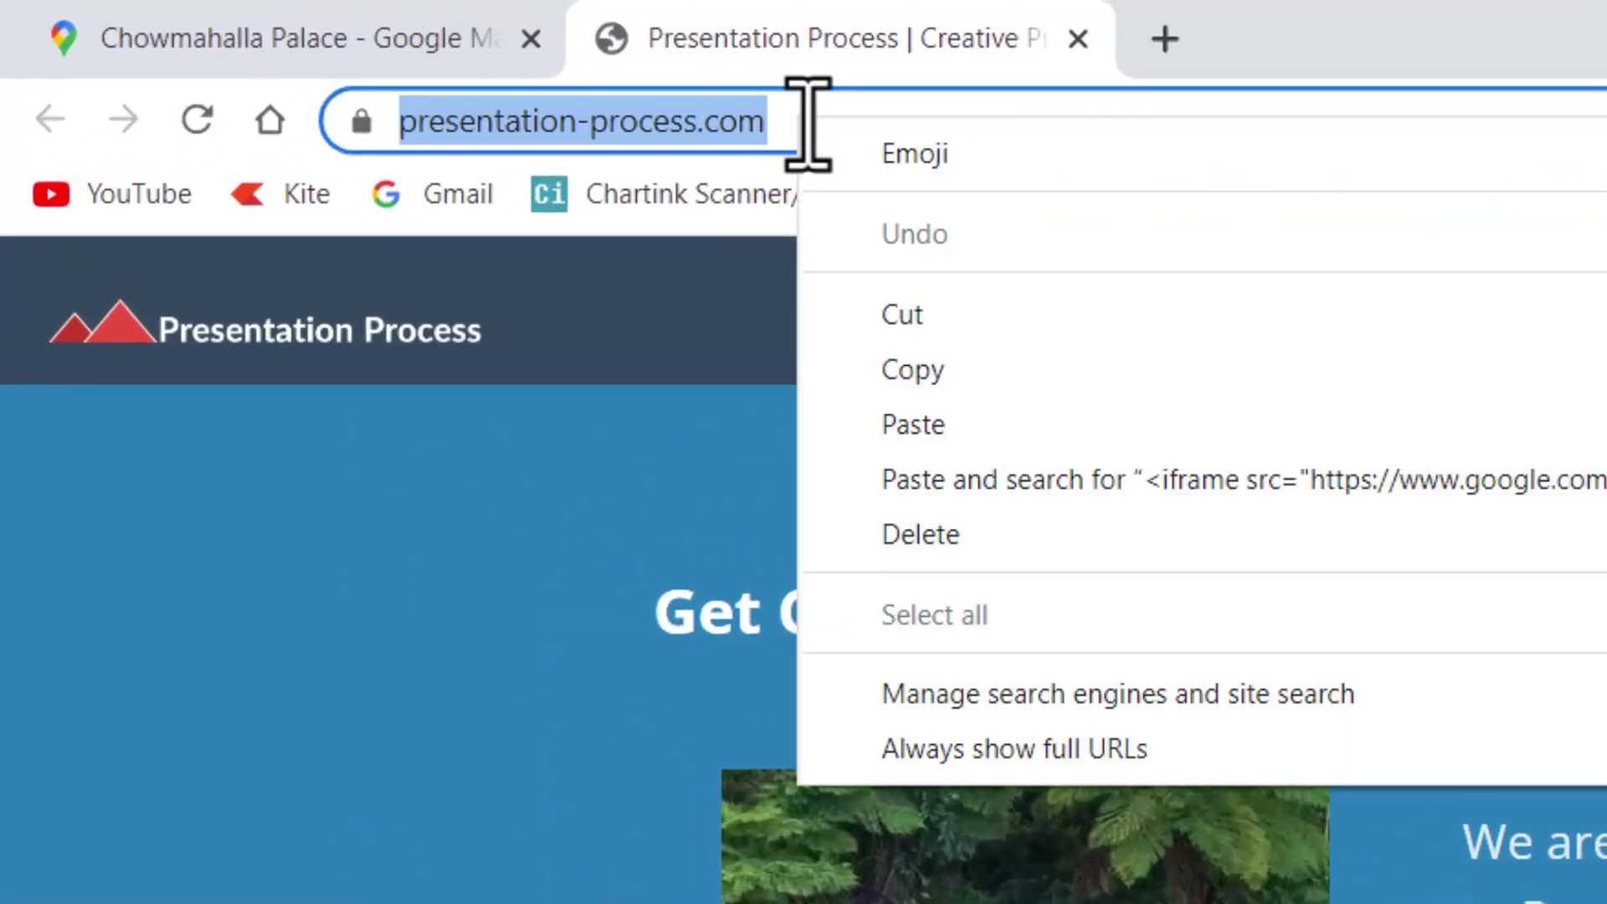
click(971, 387)
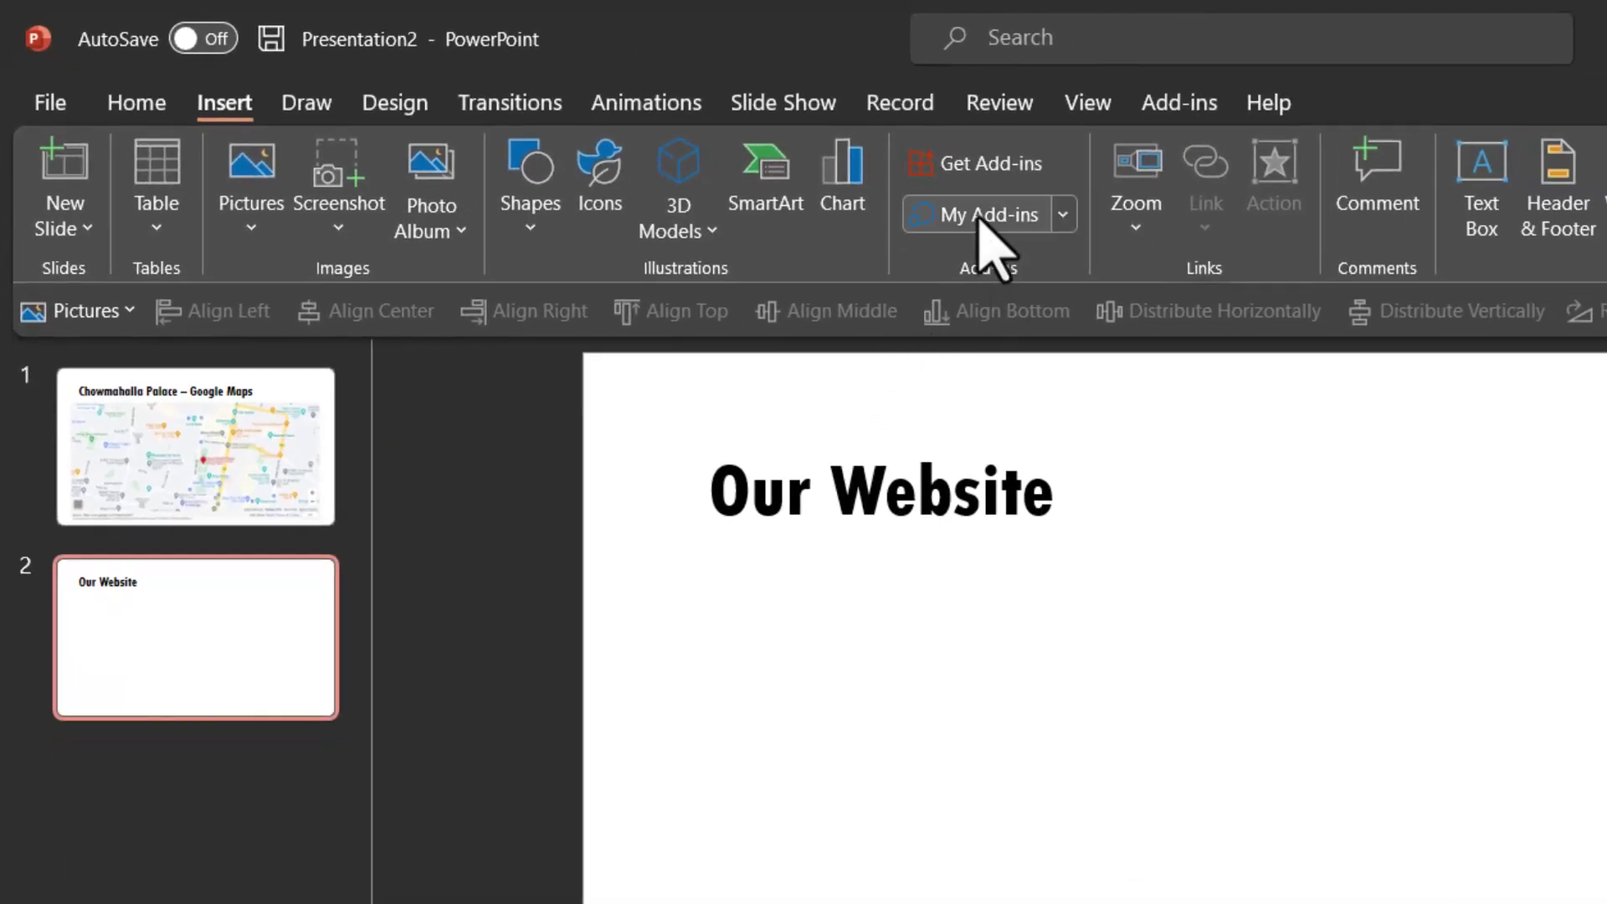
click(1059, 219)
click(1046, 325)
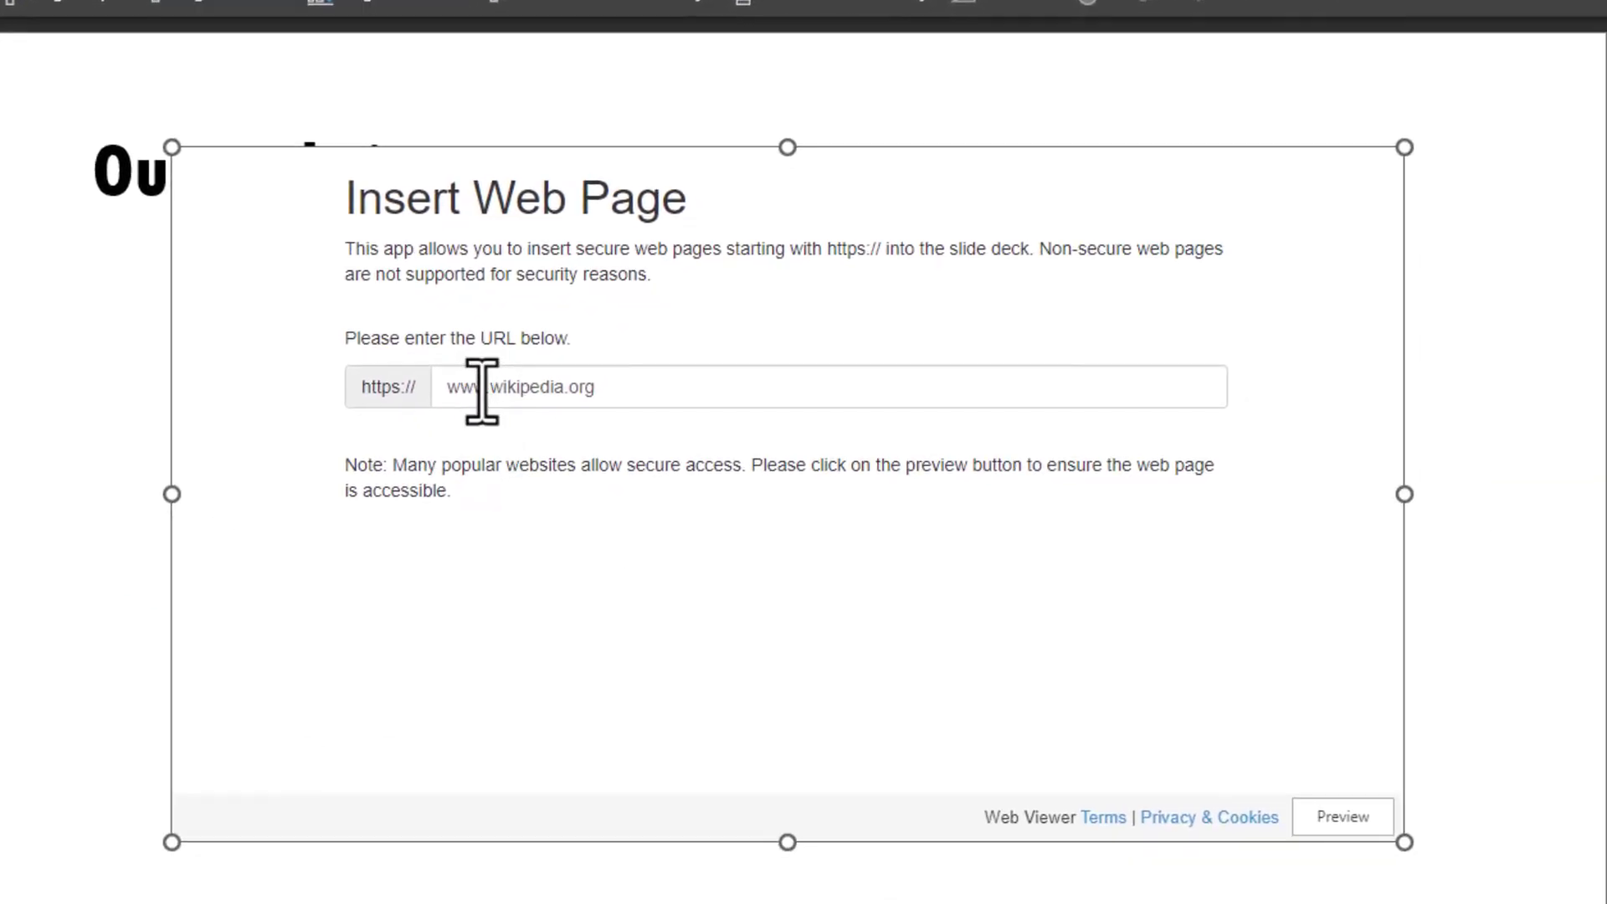
click(1091, 708)
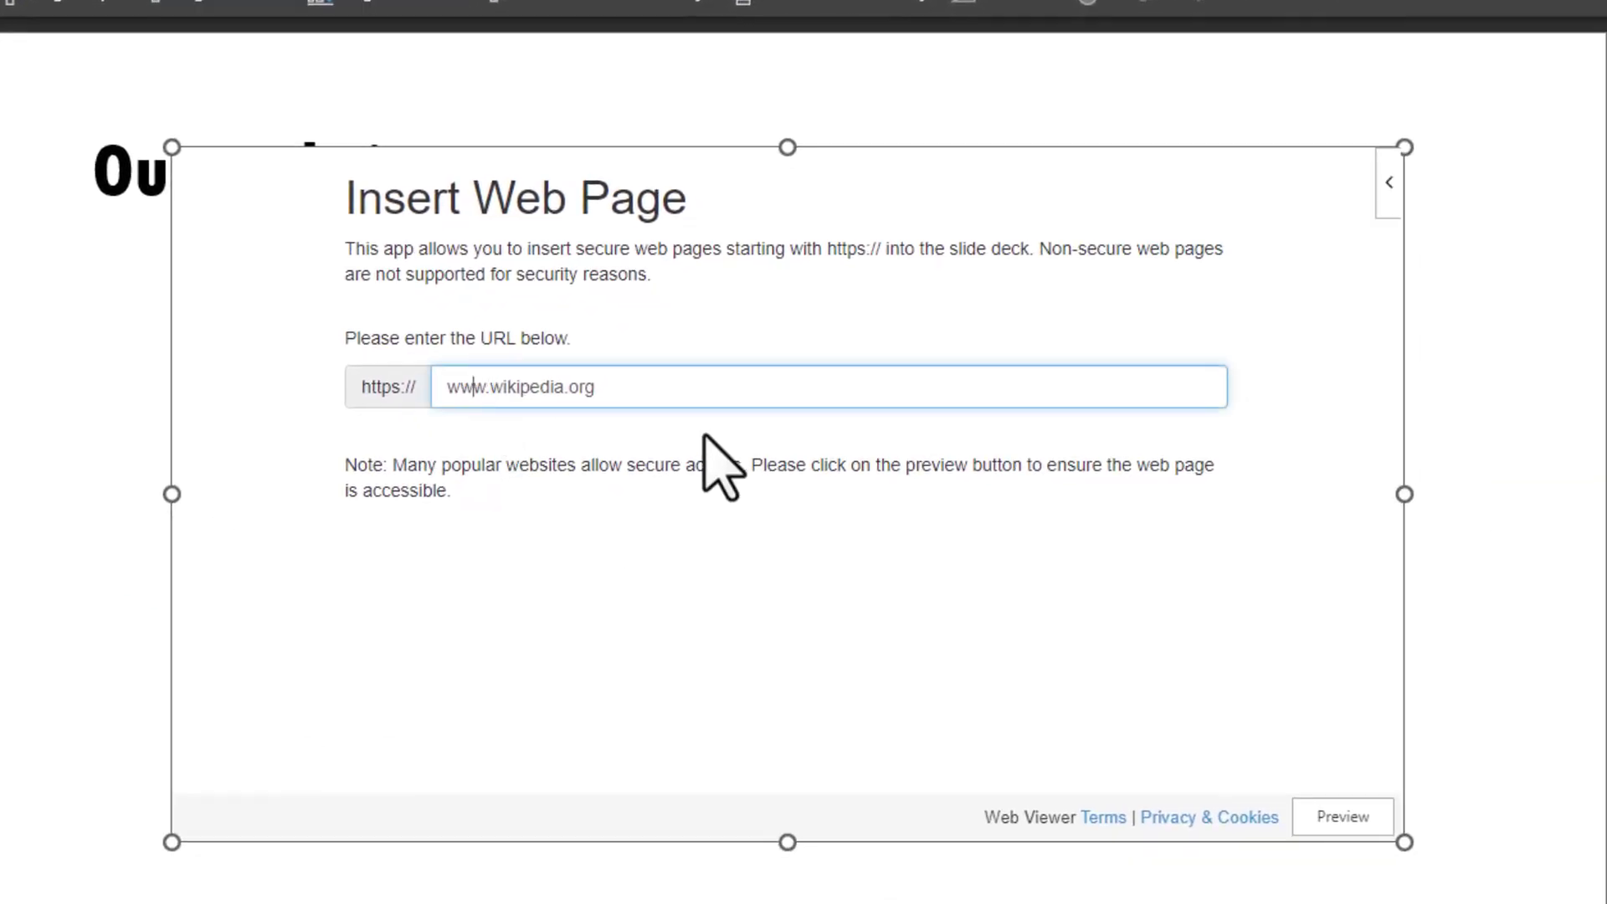
triple_click(650, 387)
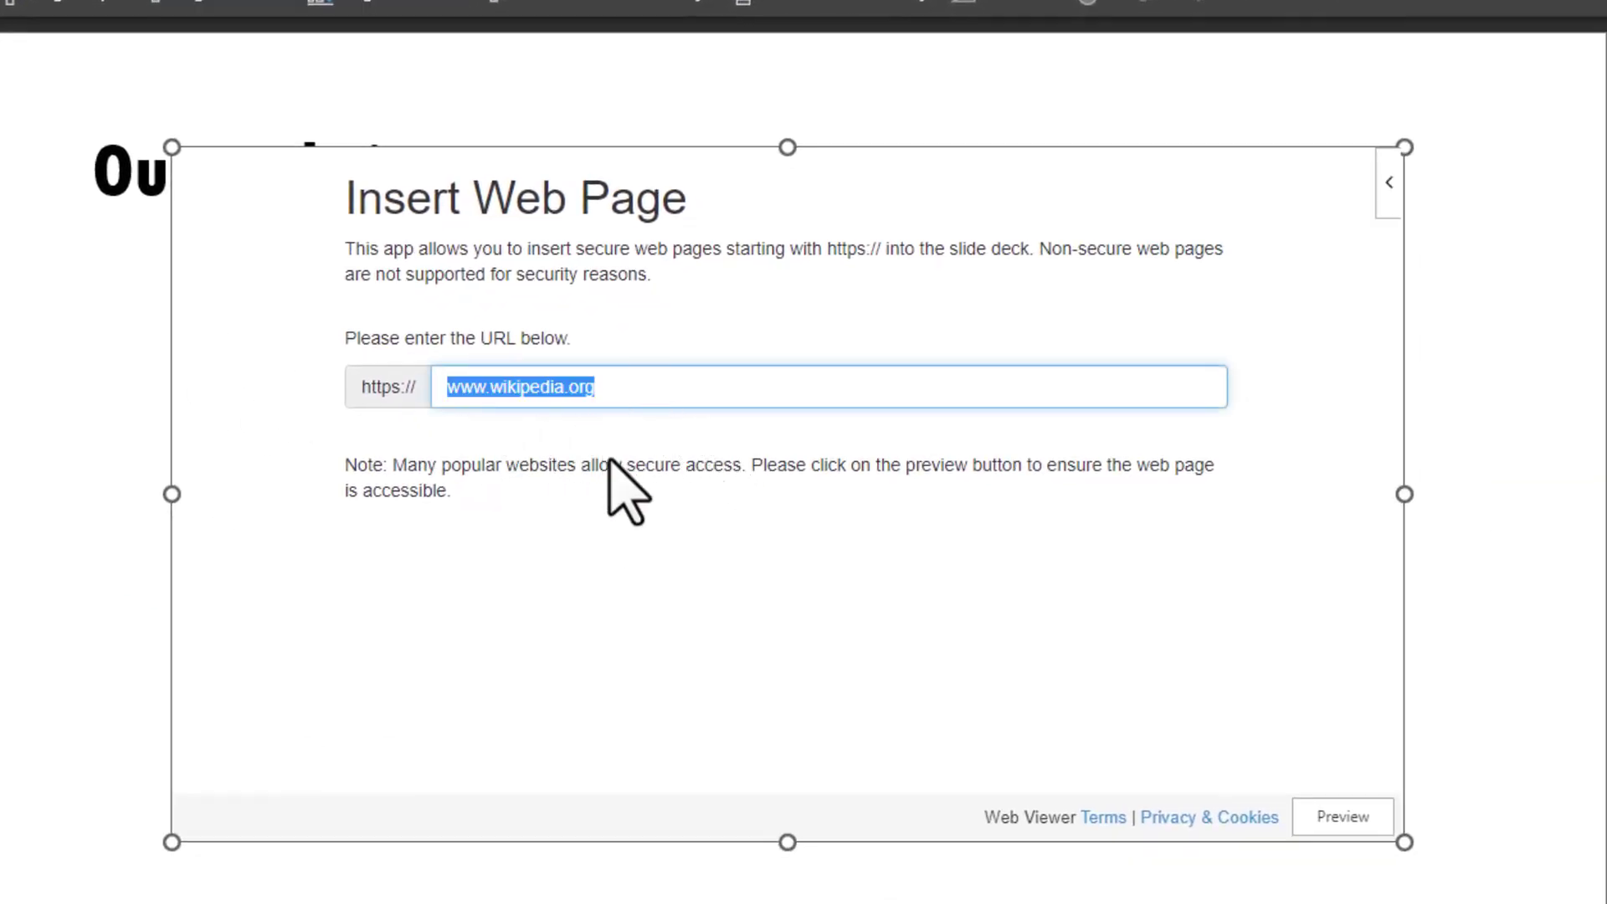
key(BackSpace)
key(ctrl+v)
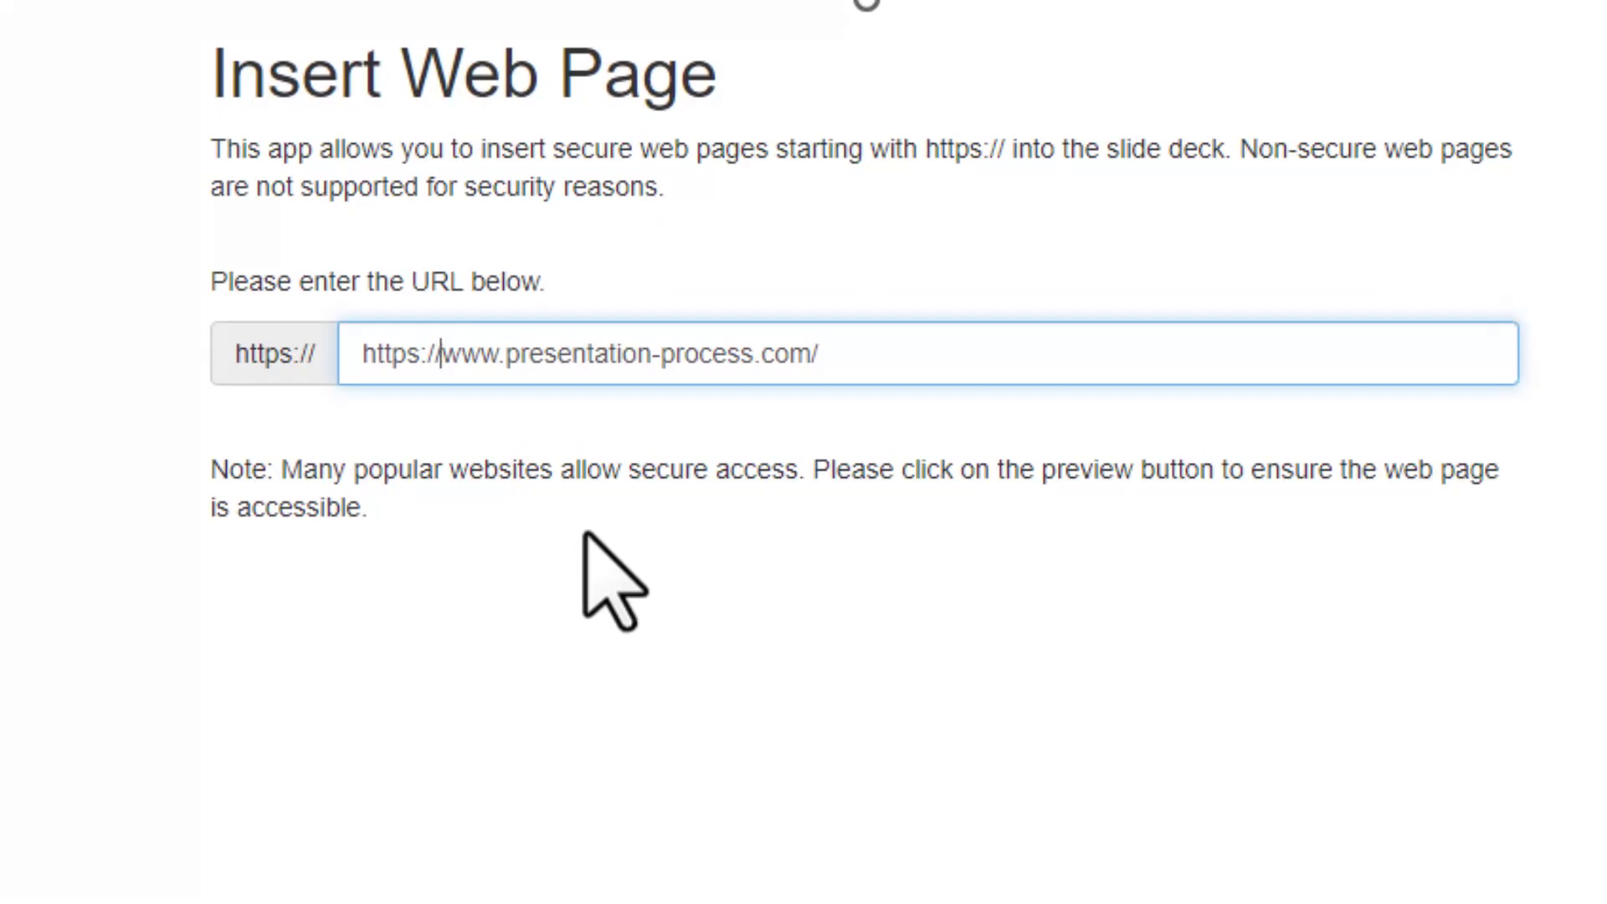
key(BackSpace)
key(BackSpace)
key(BackSpace)
key(BackSpace)
key(BackSpace)
key(BackSpace)
key(BackSpace)
key(BackSpace)
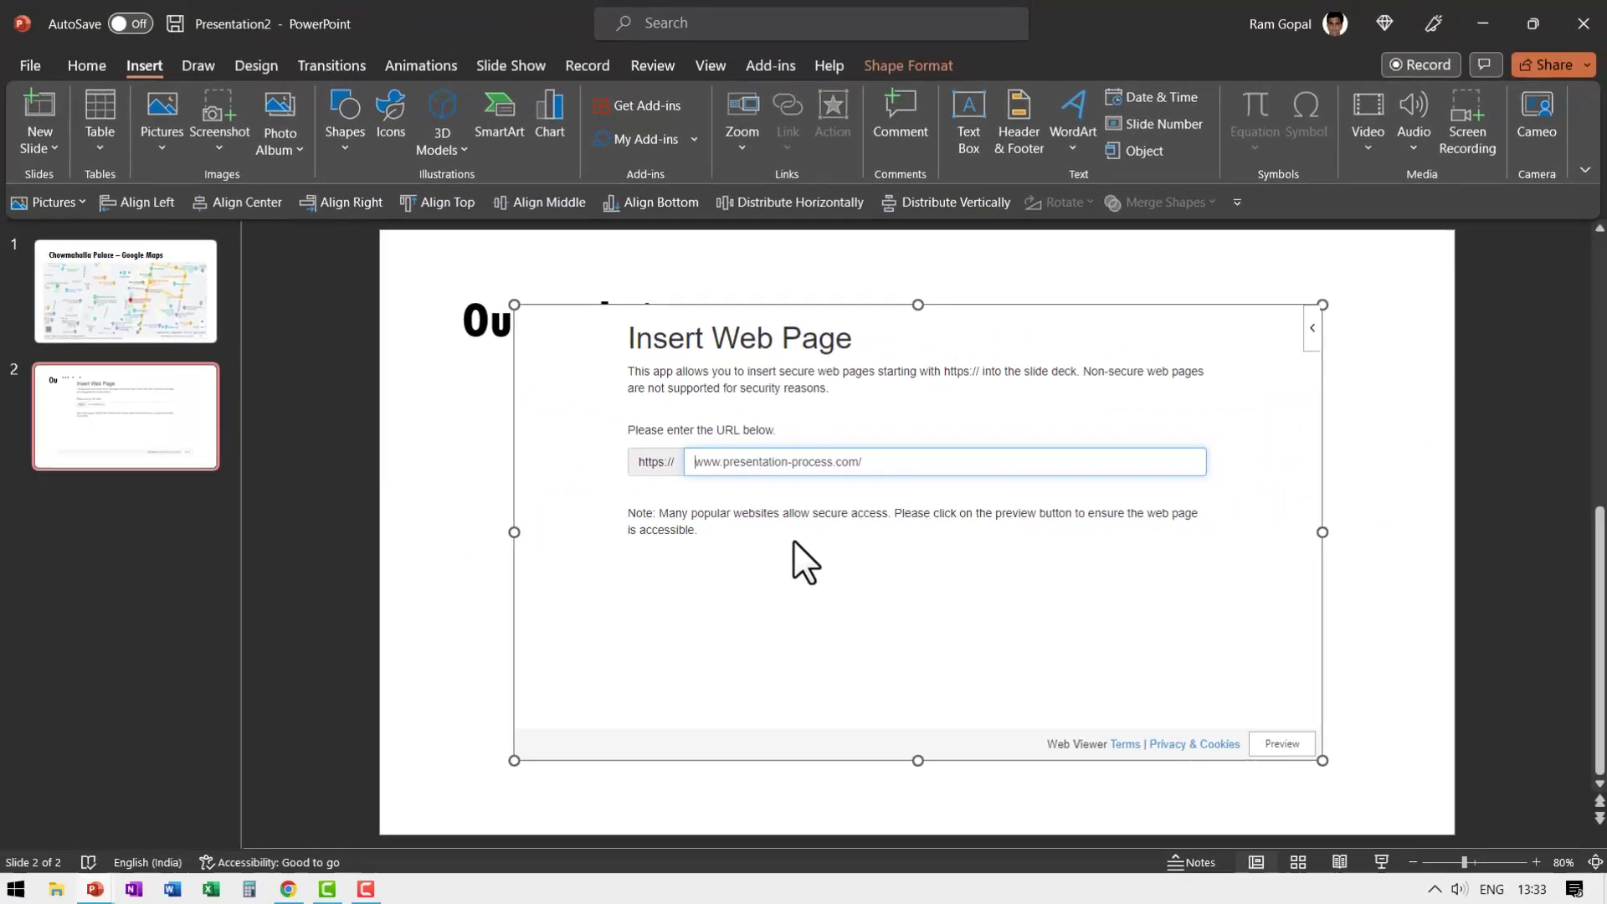
Preview the Presentation Process site, move the viewer below the title, dismiss the popup and widen it
click(1283, 742)
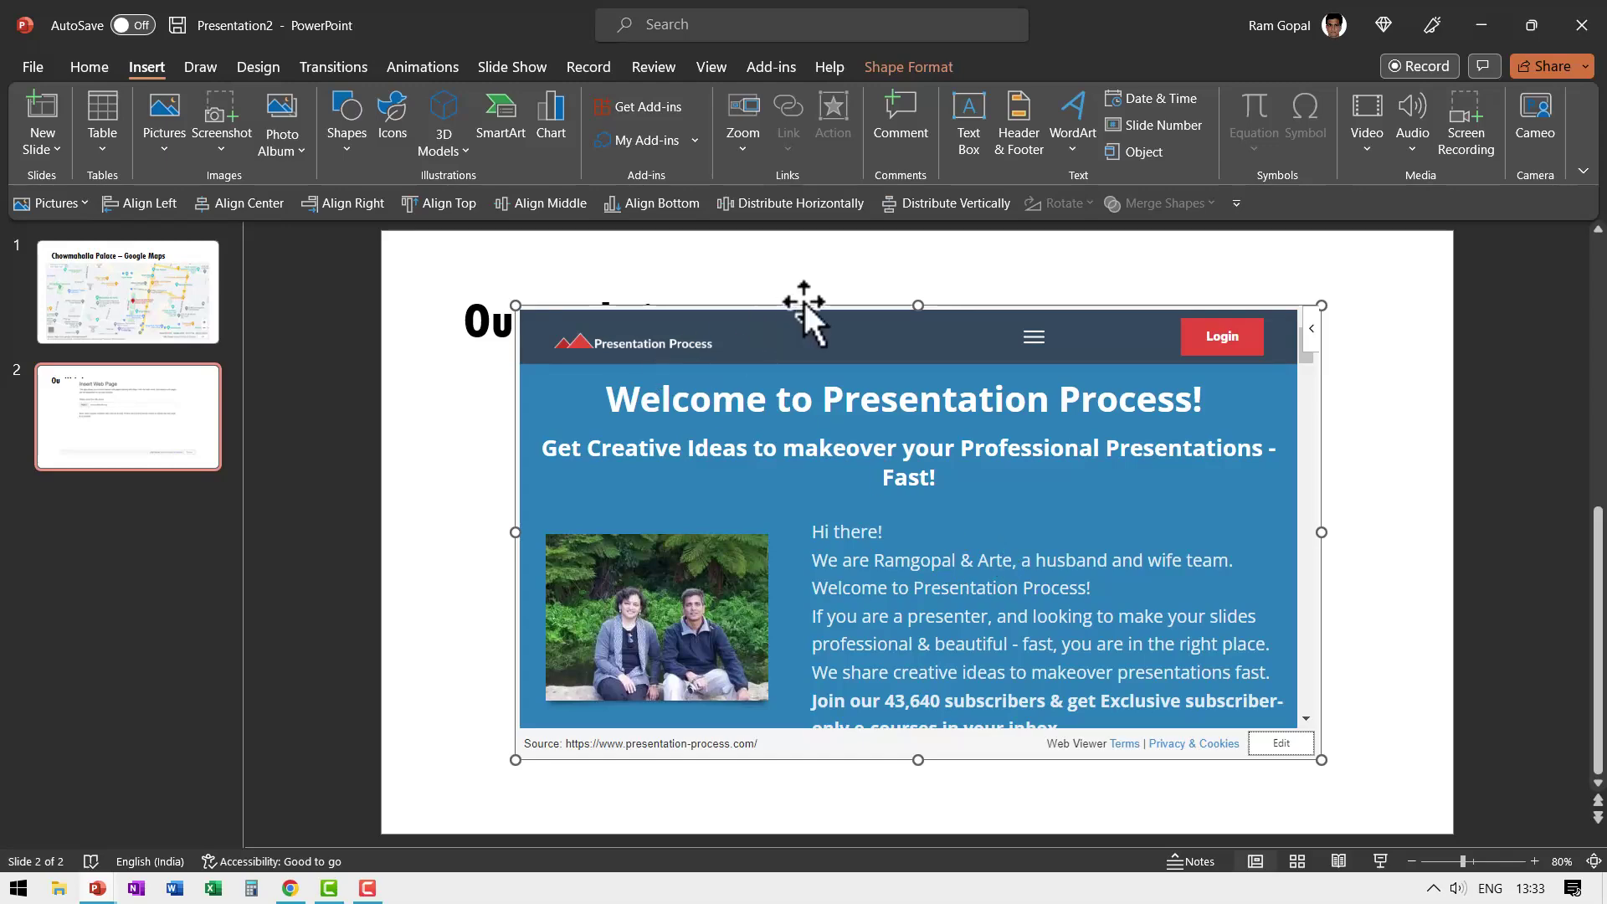
drag(805, 306, 732, 354)
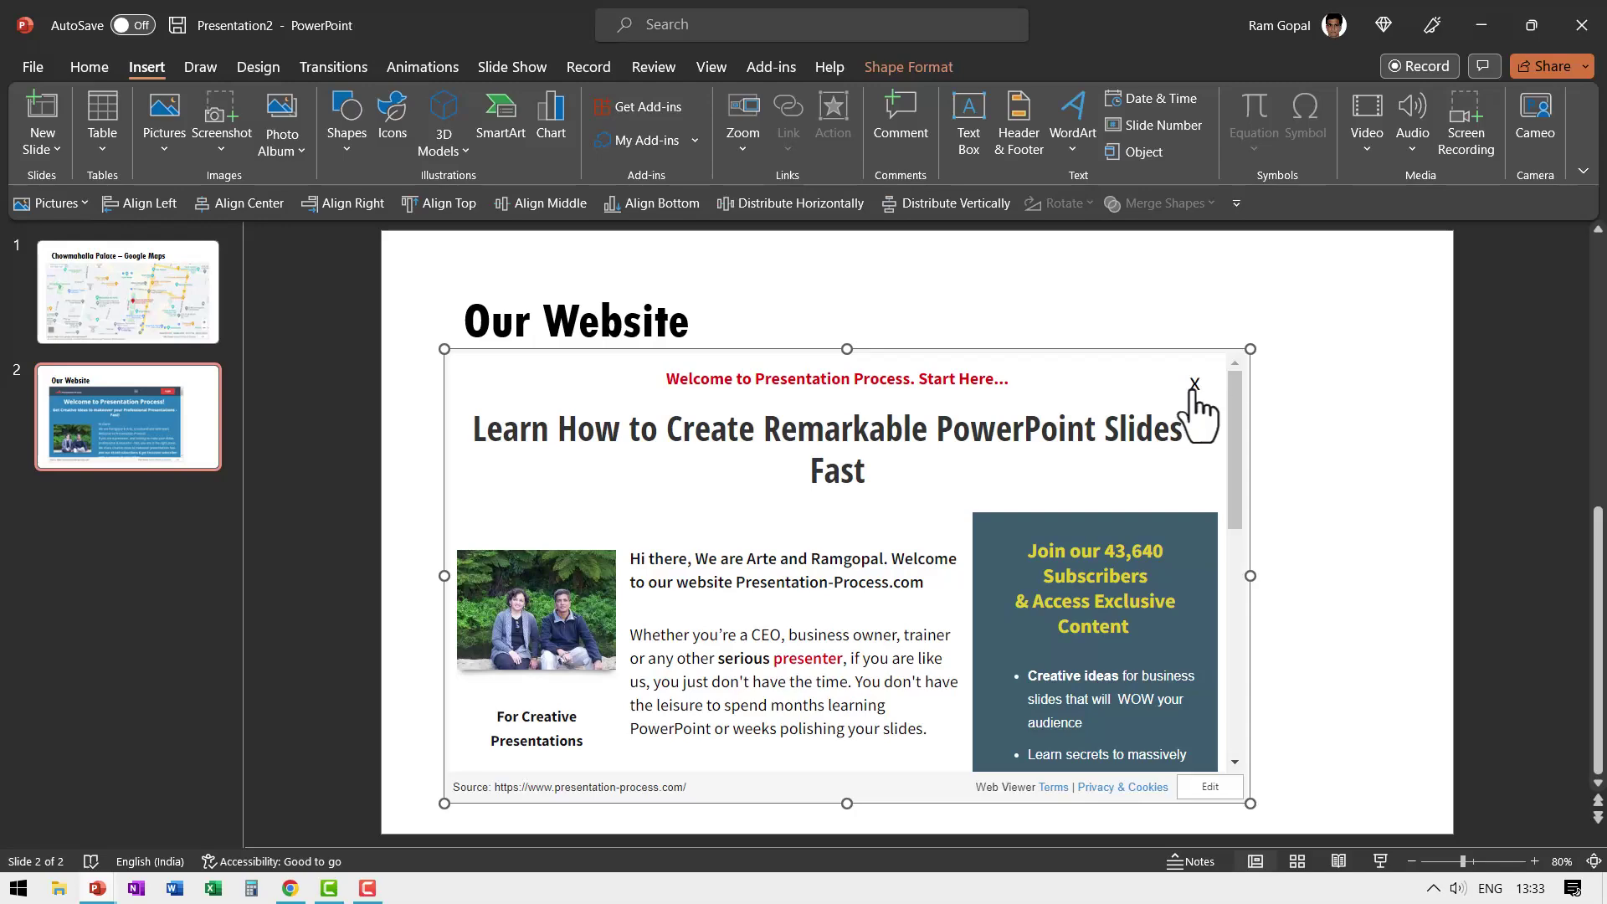
click(1195, 383)
drag(1251, 576, 1396, 576)
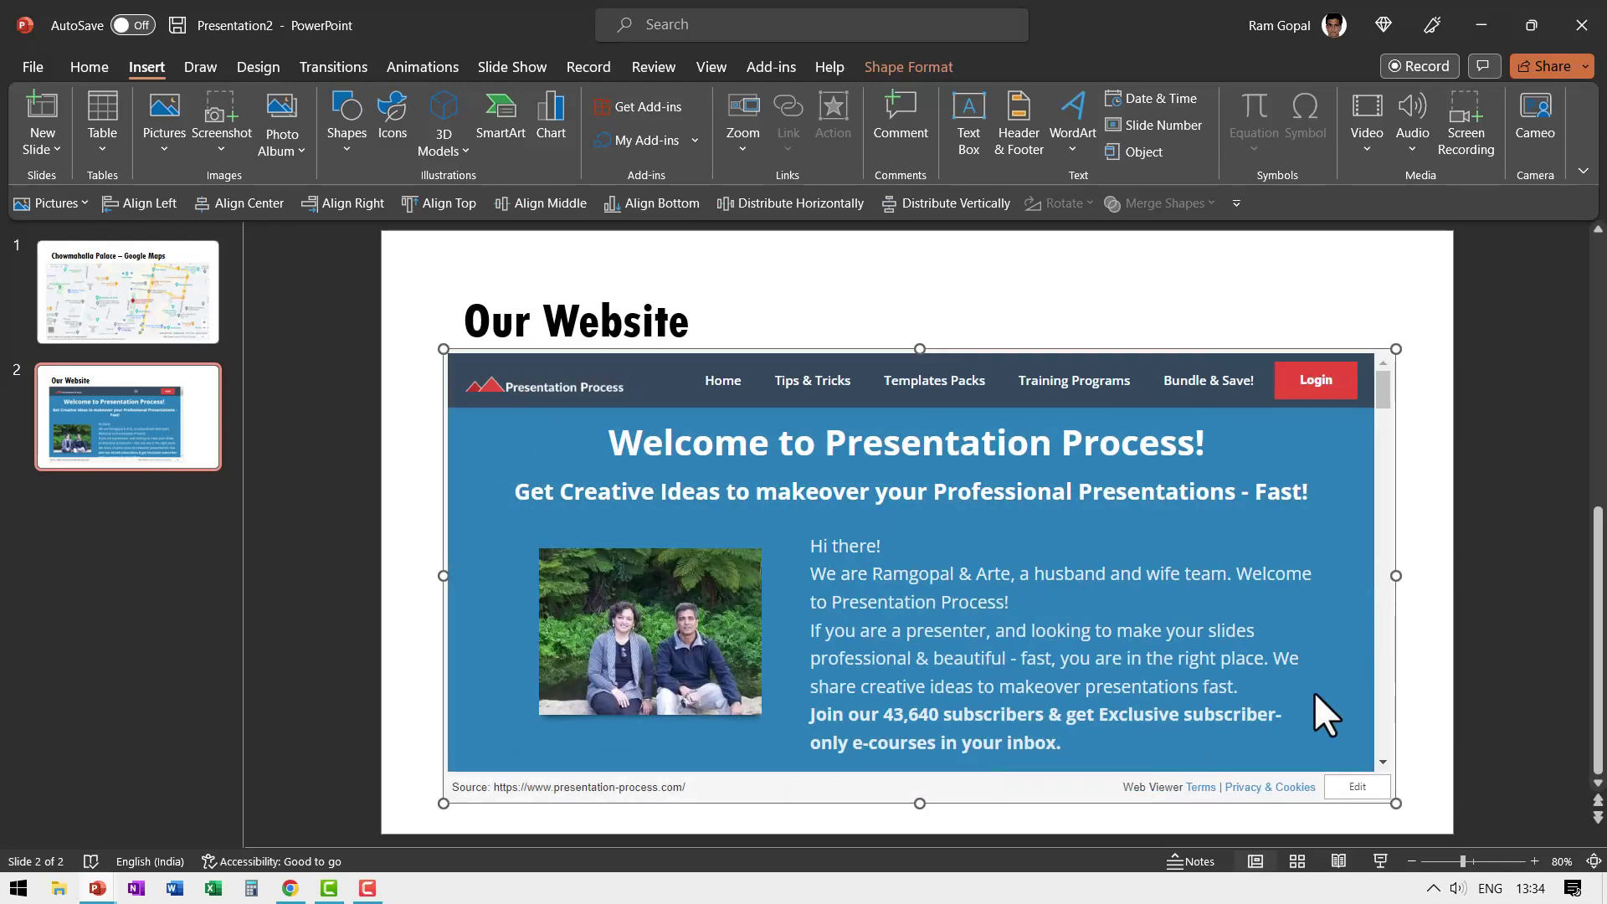
click(1381, 862)
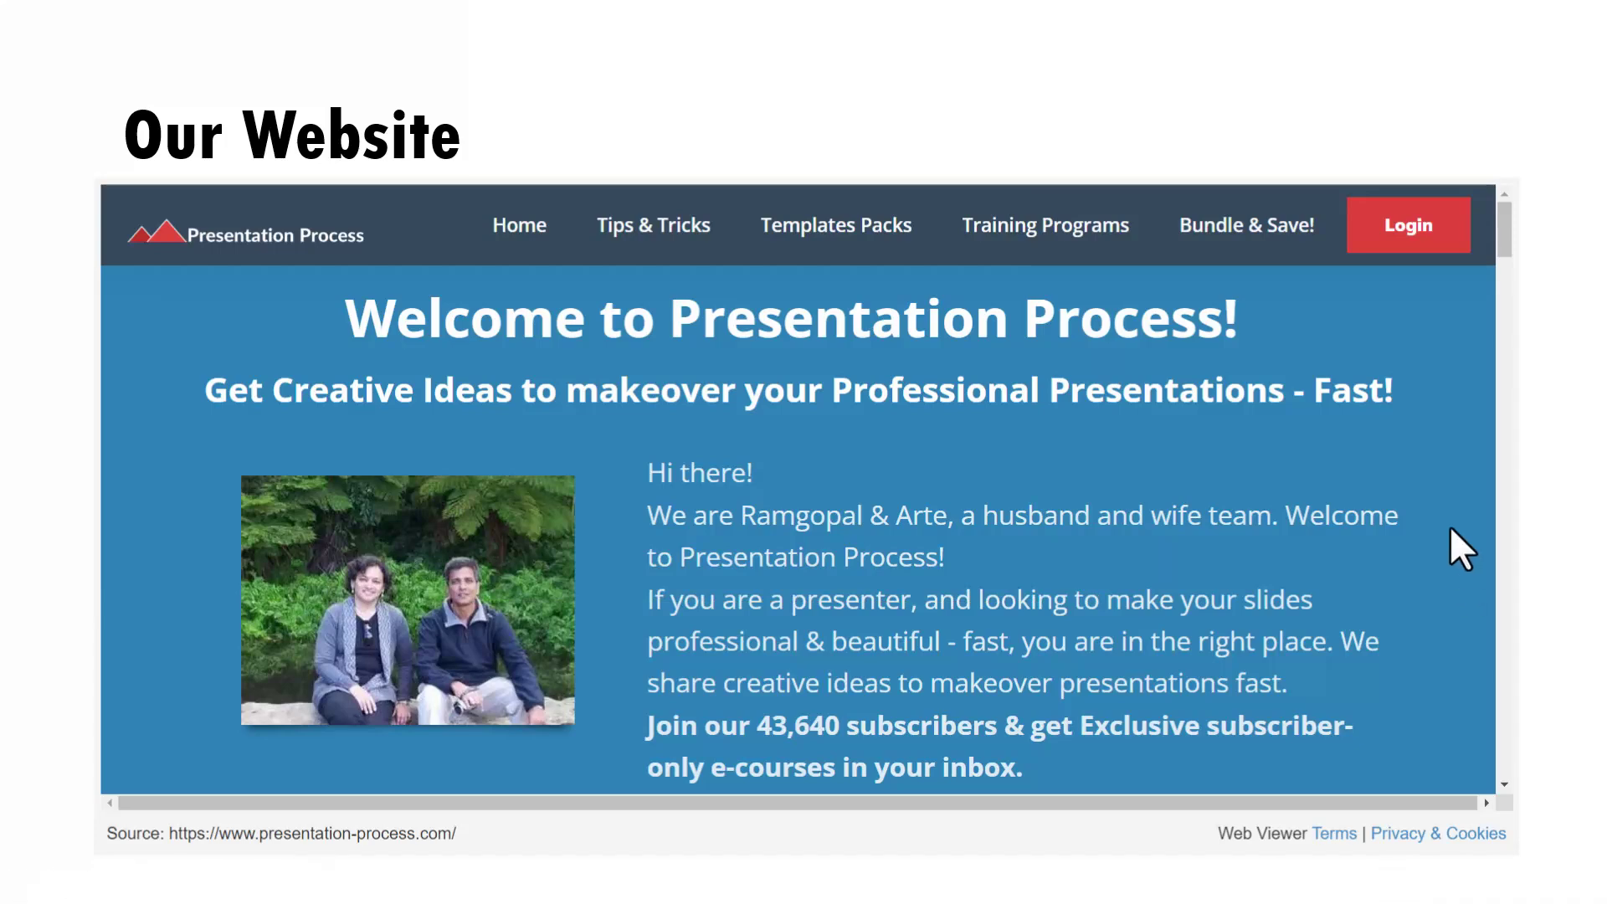
Scroll the live site in the slide show, then switch to Chrome's Training Courses page
mouse_move(1504, 221)
mouse_down()
mouse_move(1505, 400)
mouse_move(1526, 199)
mouse_up()
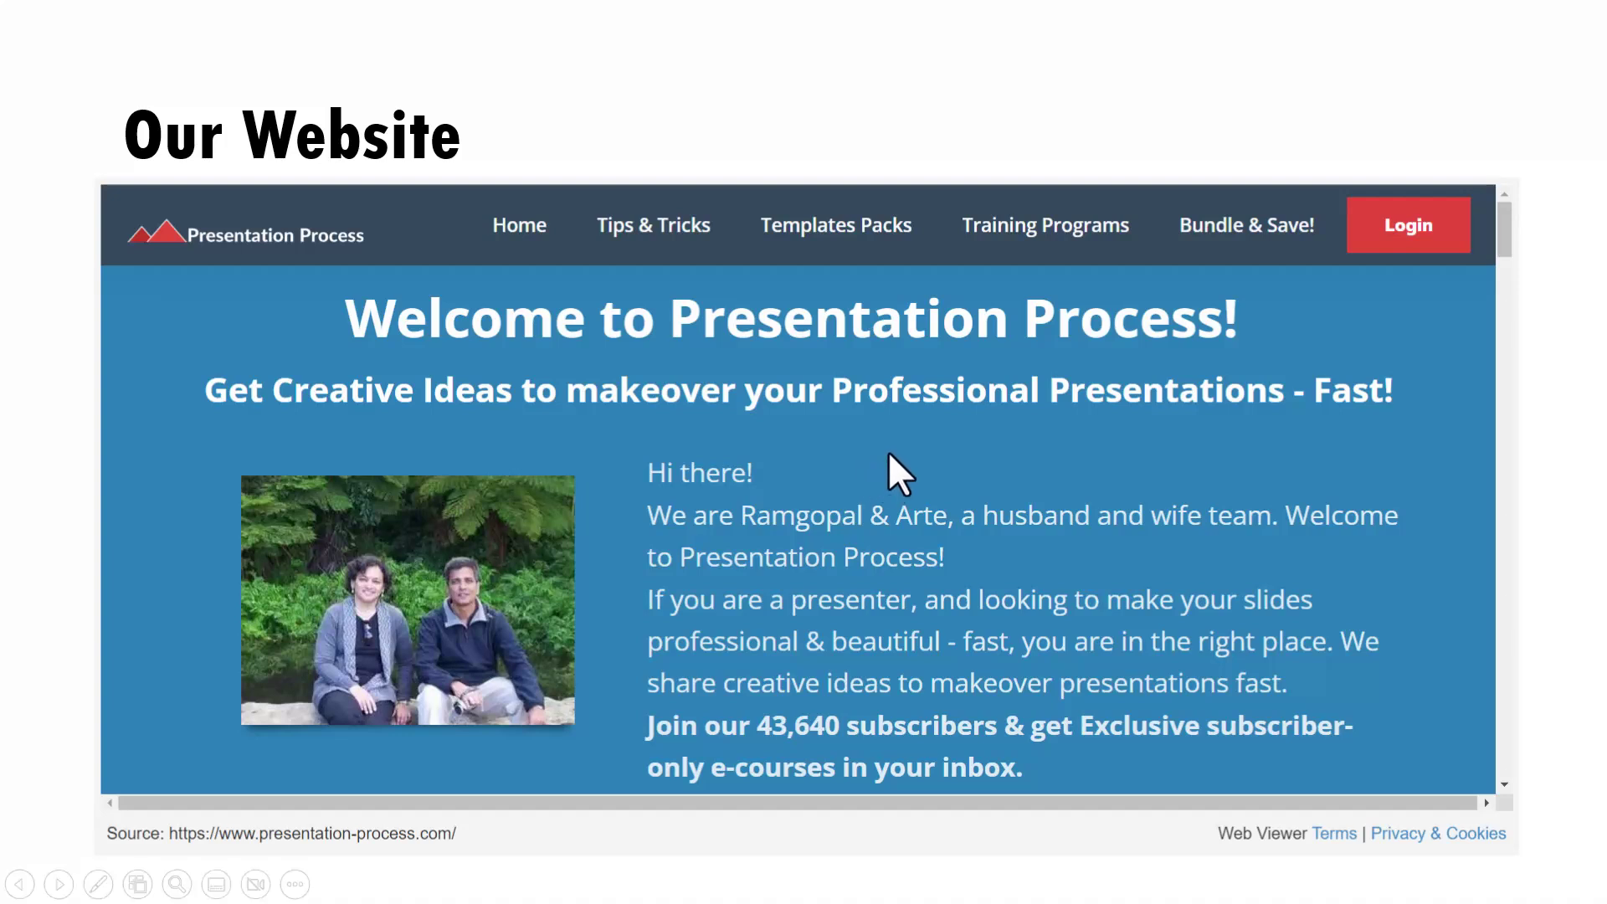
key(alt+Tab)
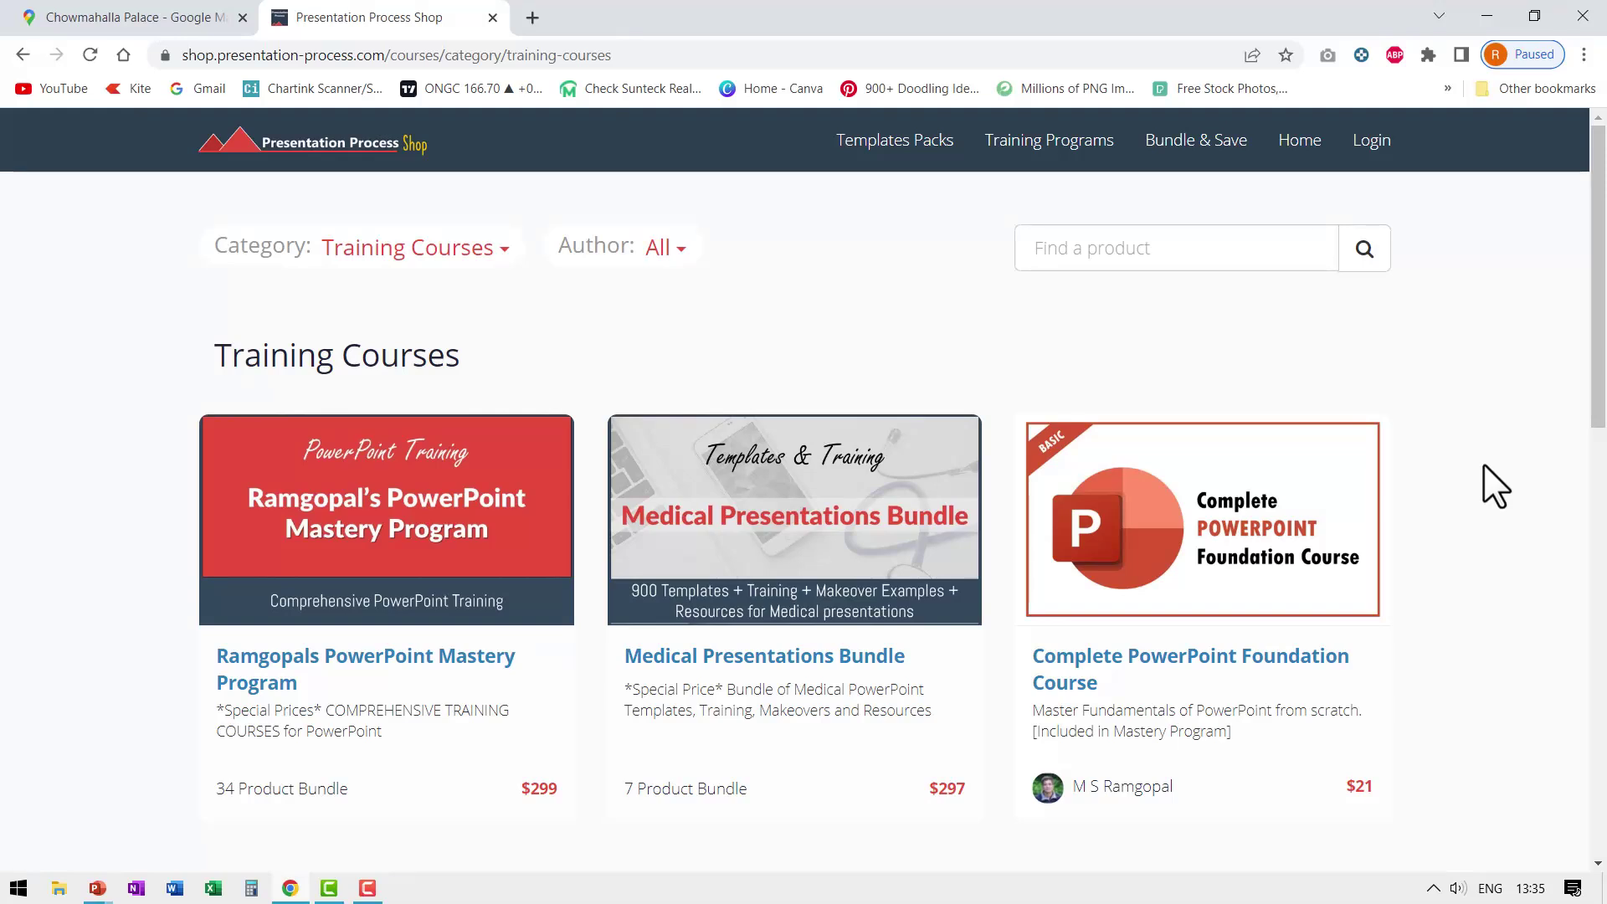